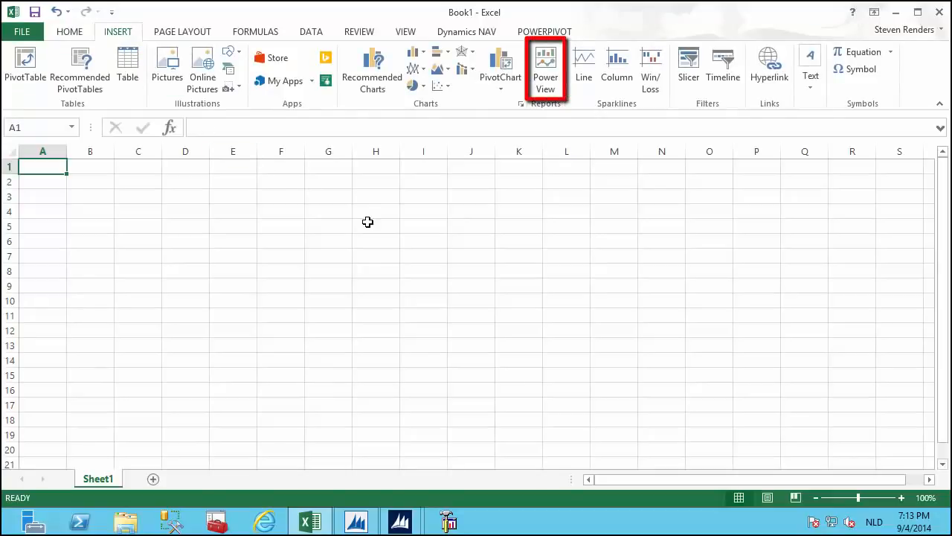
Step: Insert a Power View sheet and title it "Sales Dashboard"
left_click(545, 74)
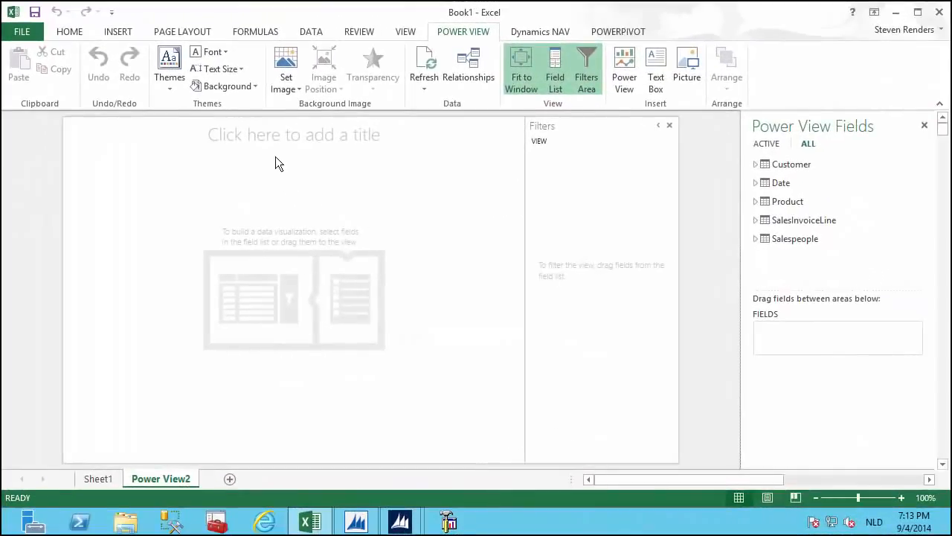
left_click(262, 137)
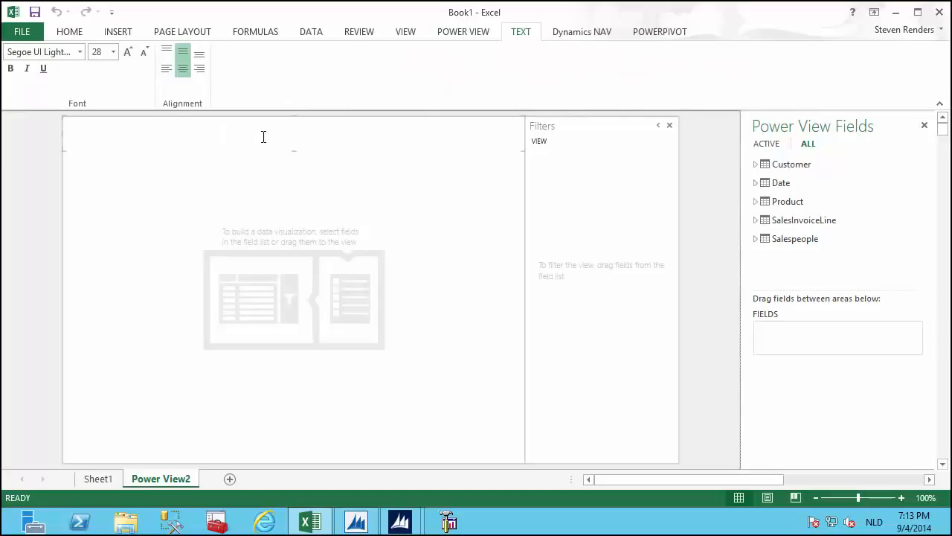
type("Sales Dashboard")
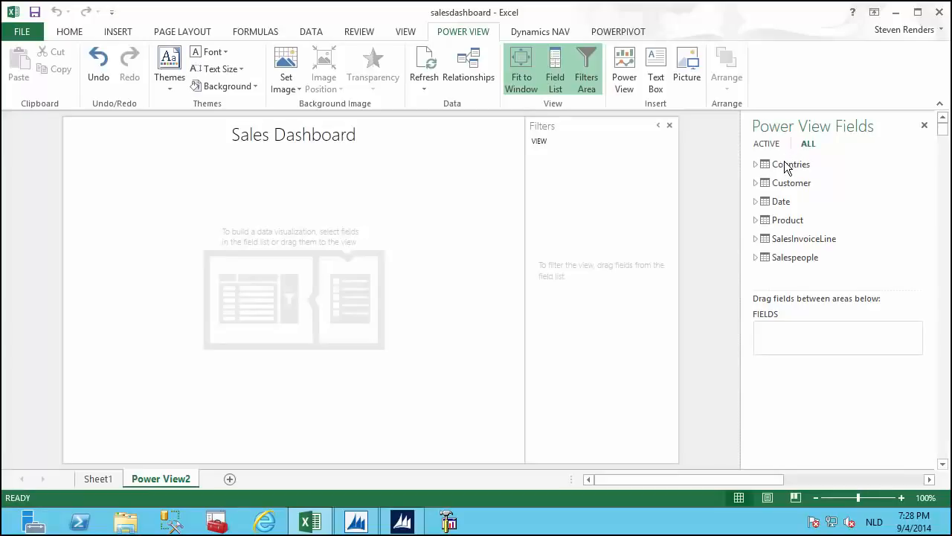
Step: Switch to Microsoft Dynamics NAV and examine the published Countries/Regions page web service, then return to Excel
left_click(402, 523)
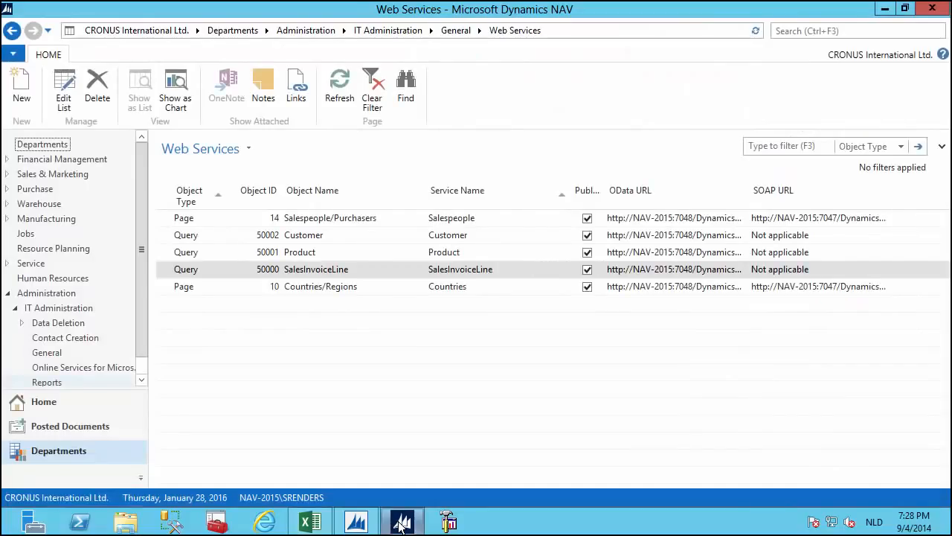
left_click(164, 292)
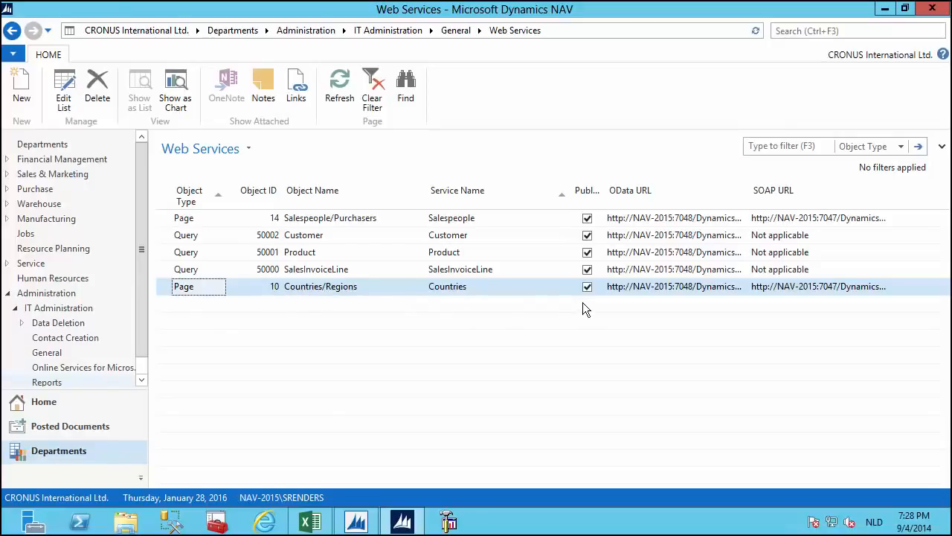
left_click(884, 9)
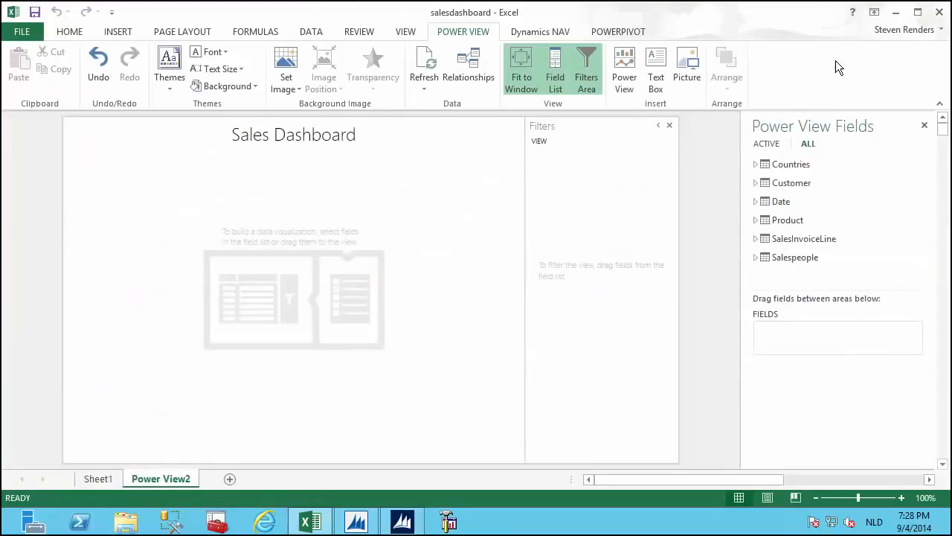
Step: Open the PowerPivot data model, examine its tables in Diagram View, and close it again
left_click(69, 32)
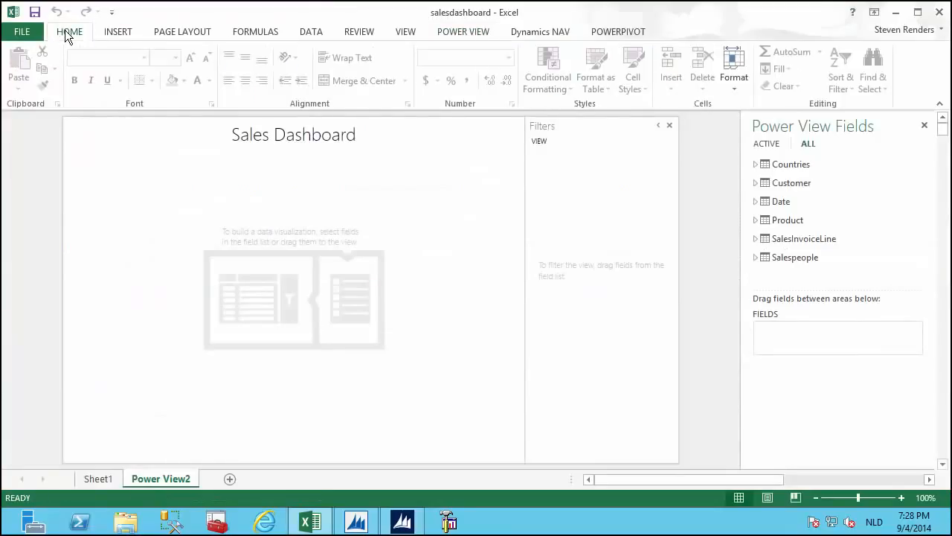
left_click(598, 37)
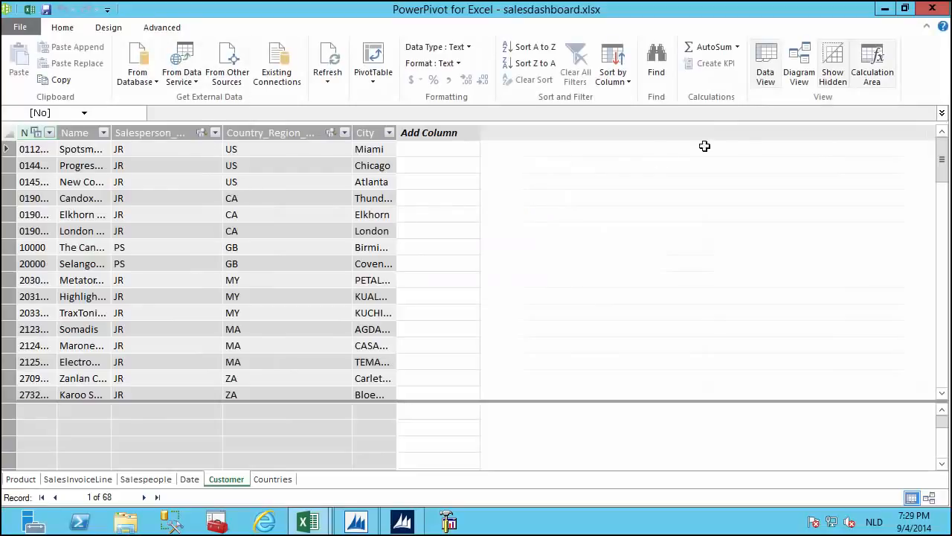
left_click(802, 63)
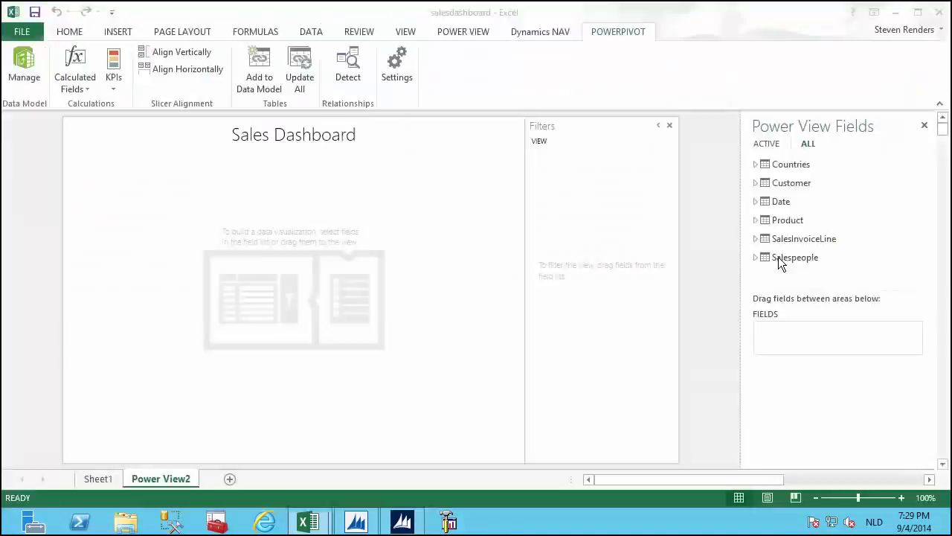
left_click(932, 8)
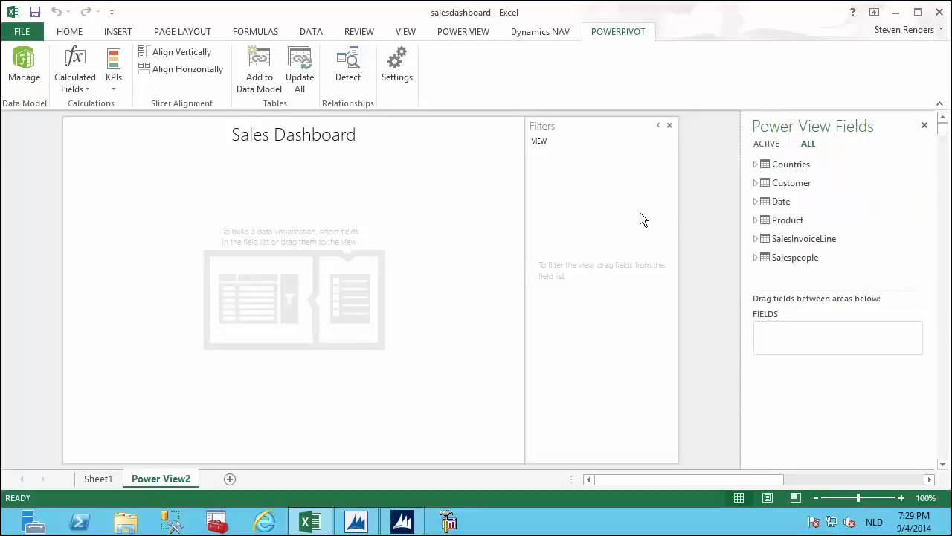
Step: Add a table showing Name from Countries and Amount from SalesInvoiceLine to the dashboard
left_click(754, 165)
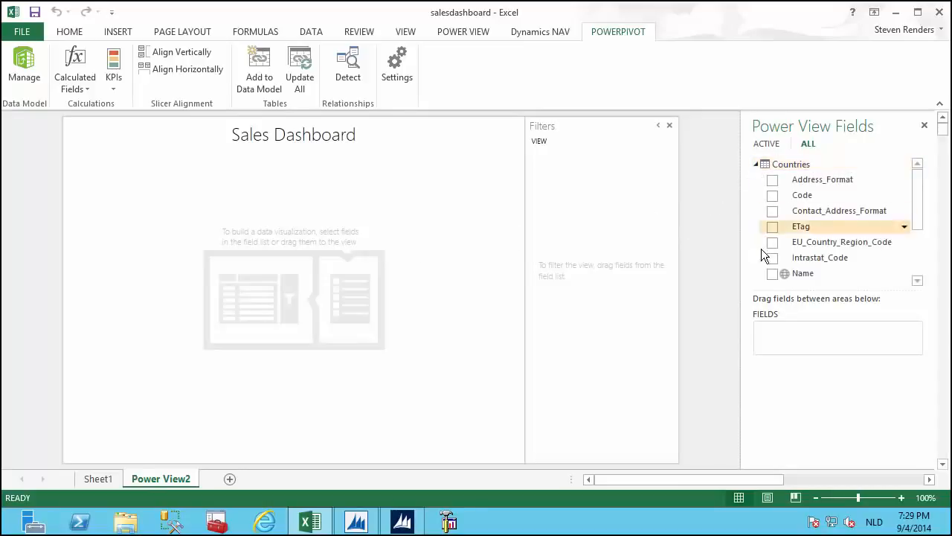
left_click(772, 274)
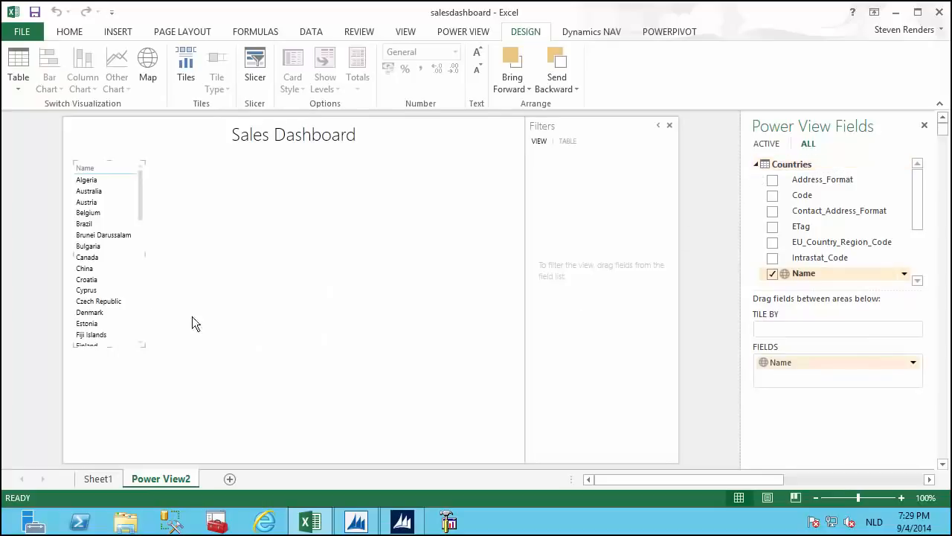
left_click(756, 163)
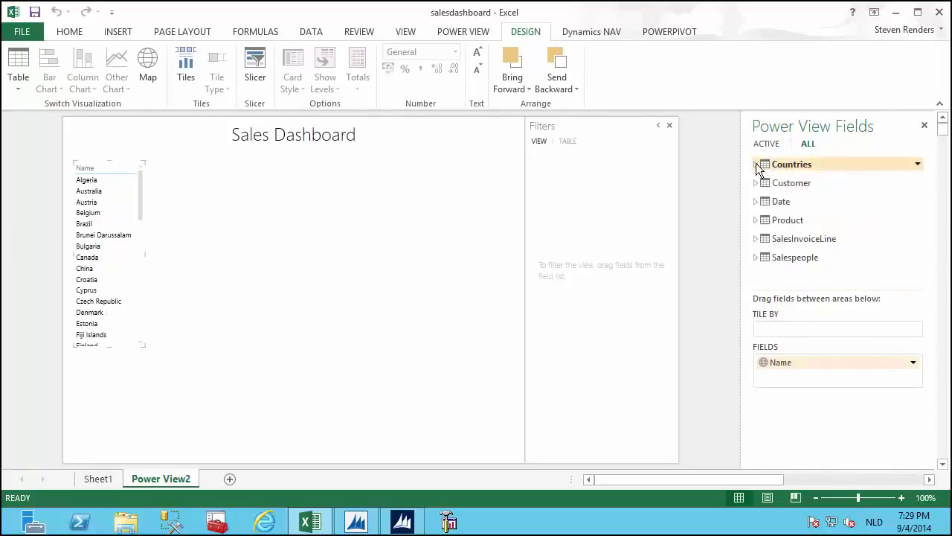
left_click(755, 238)
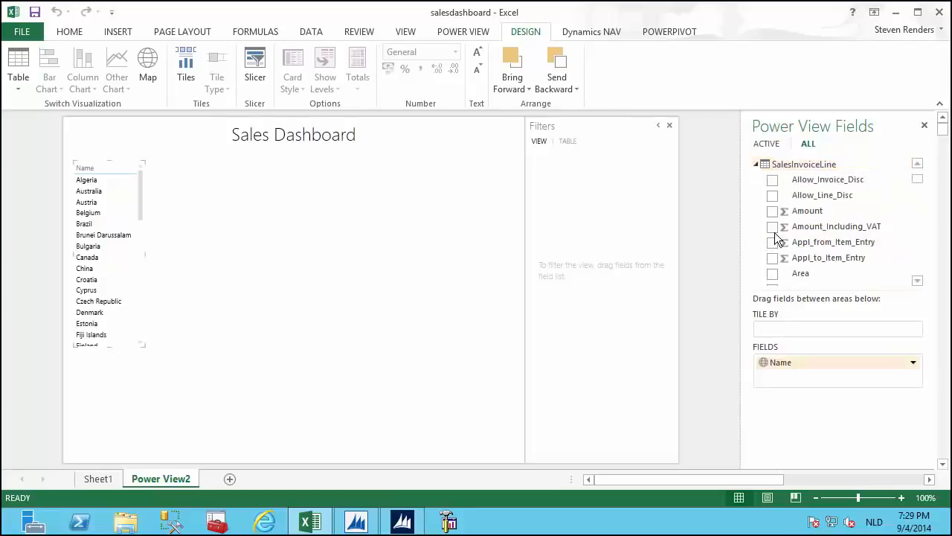
left_click(773, 212)
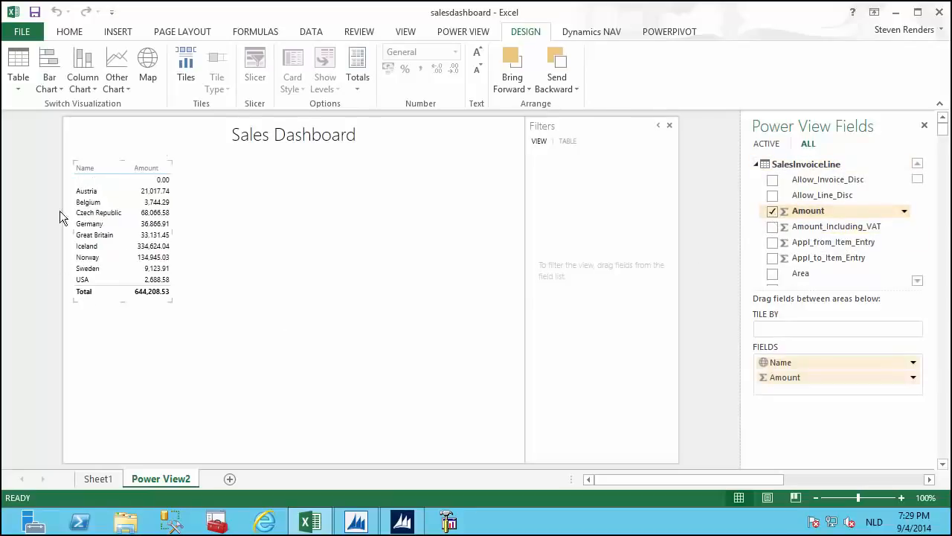
Step: Convert the country amount table to a Clustered Column chart and widen it to fit all the countries
left_click(105, 190)
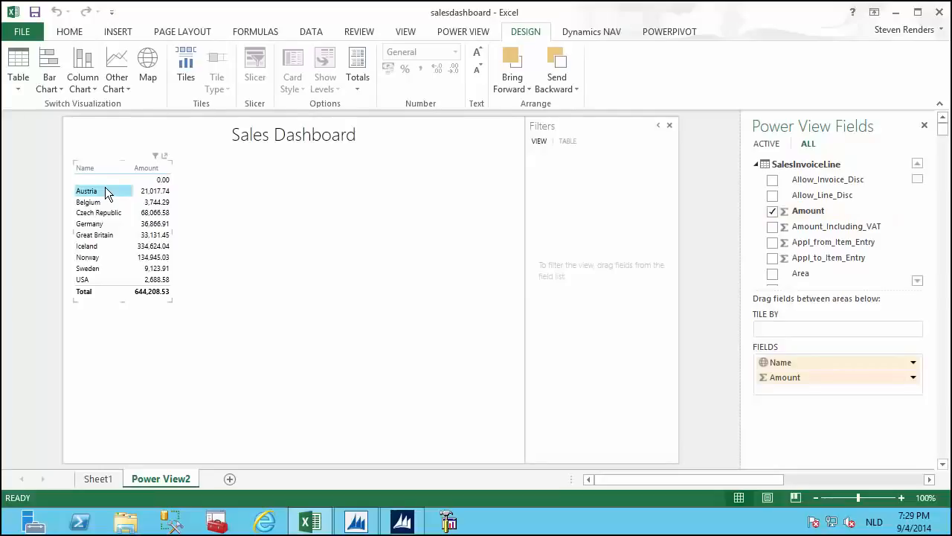
left_click(95, 90)
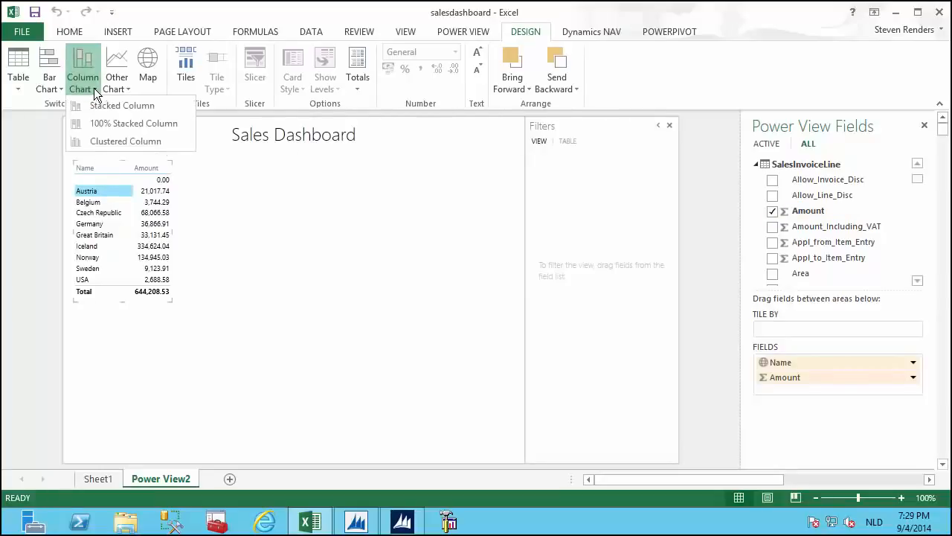
left_click(109, 141)
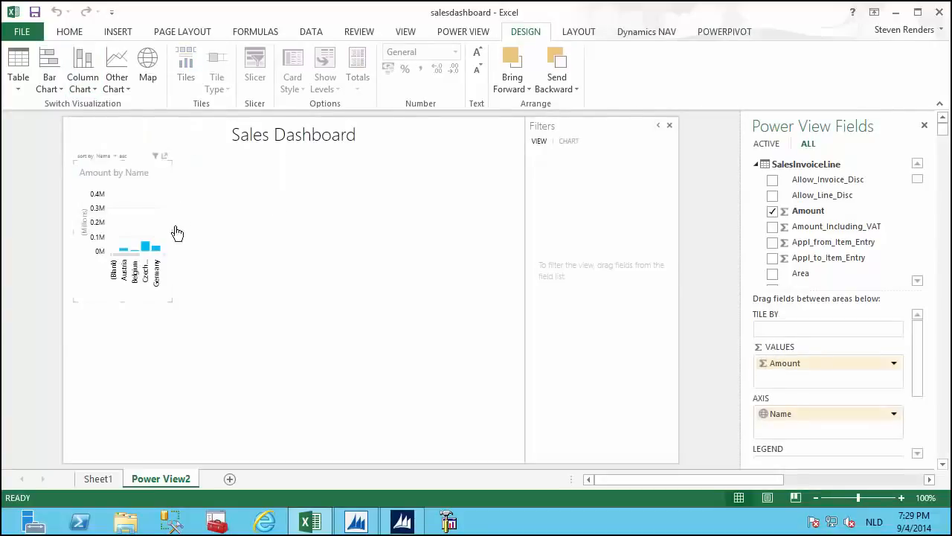
left_click_drag(172, 229, 365, 224)
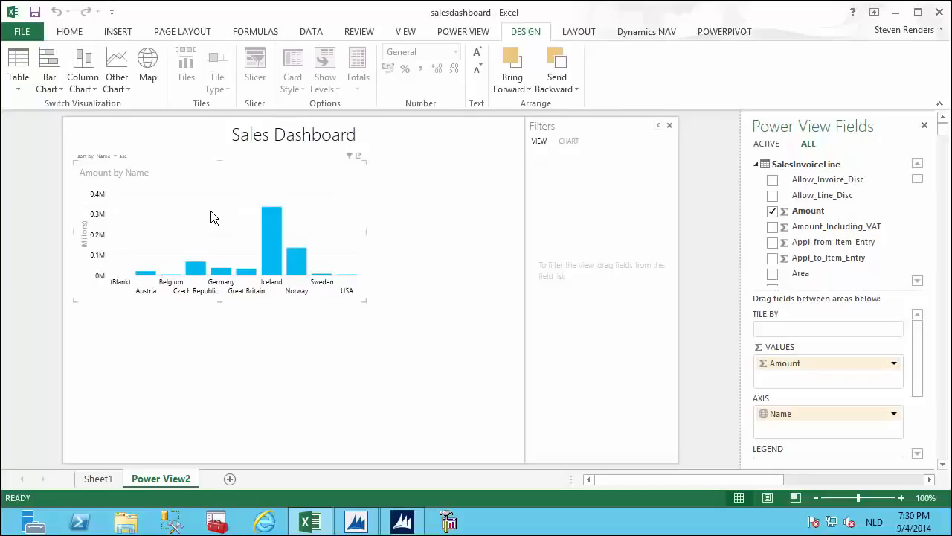
Step: Sort the country column chart by Amount in descending order and narrow it slightly
left_click(107, 157)
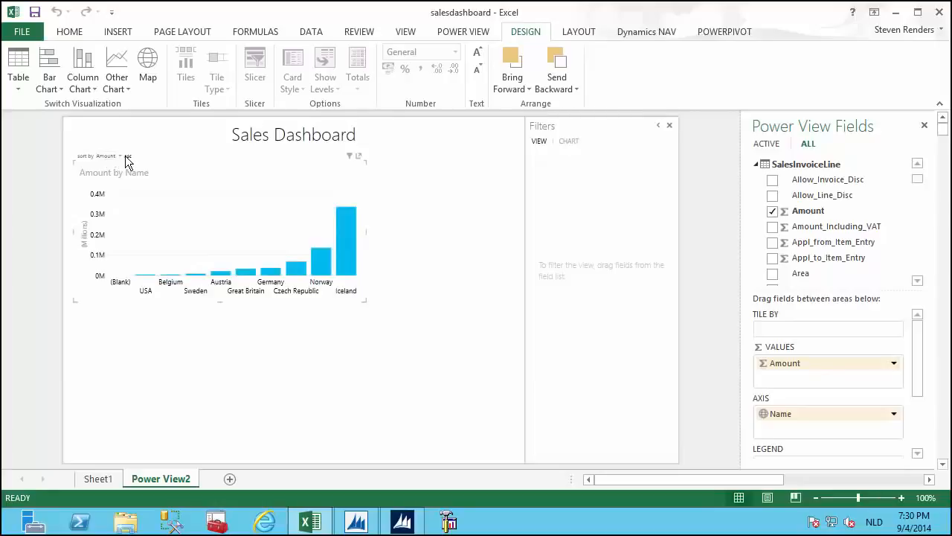
left_click(127, 157)
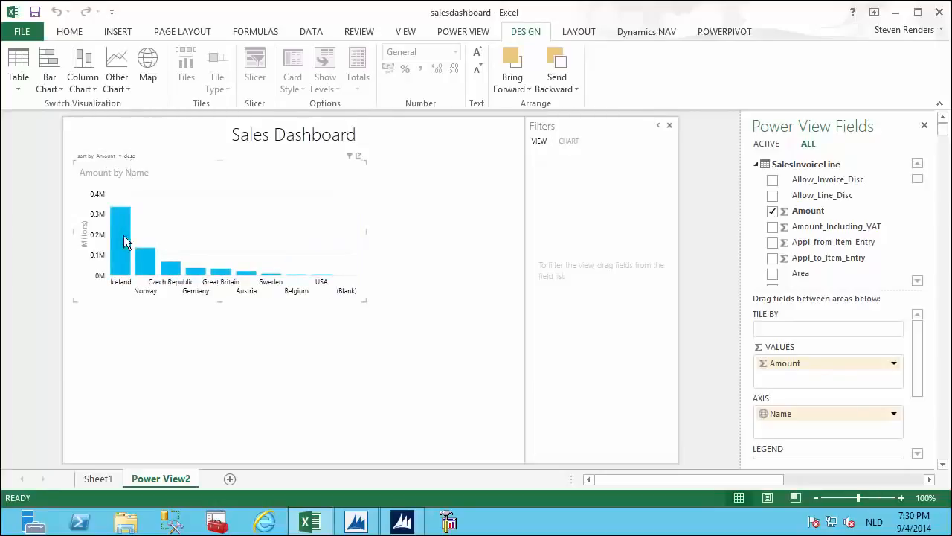
left_click_drag(365, 235, 314, 233)
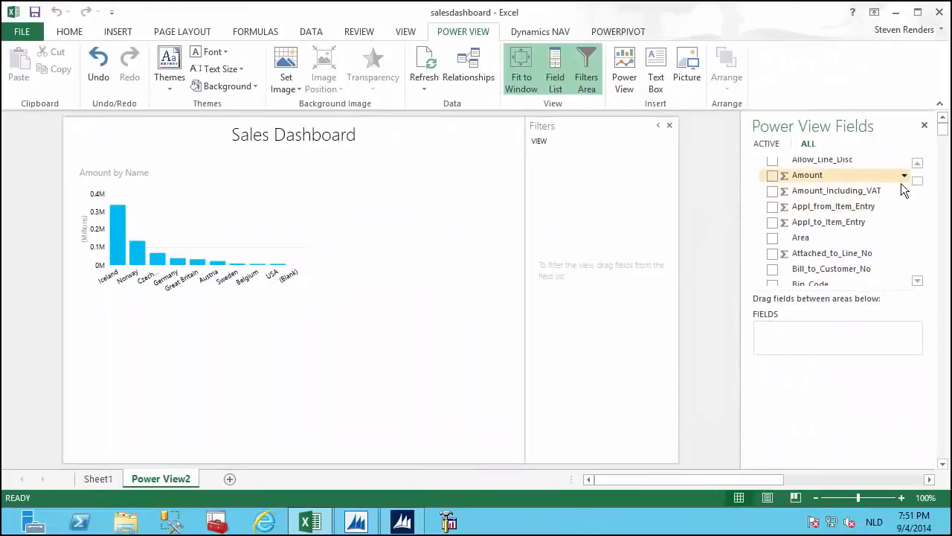
Step: Add a second table with Product_Group_Code from Product and Quantity from SalesInvoiceLine beside the column chart
left_click_drag(916, 180, 916, 167)
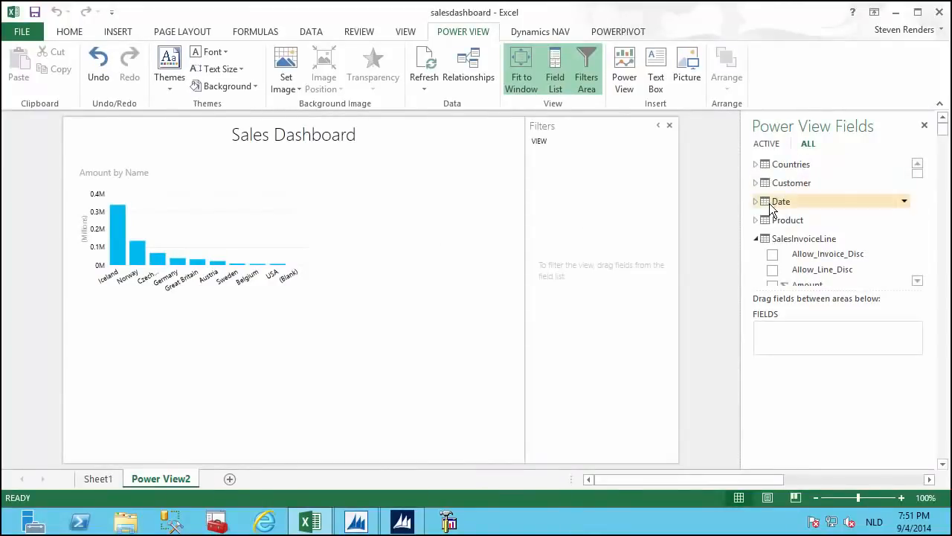
left_click(756, 220)
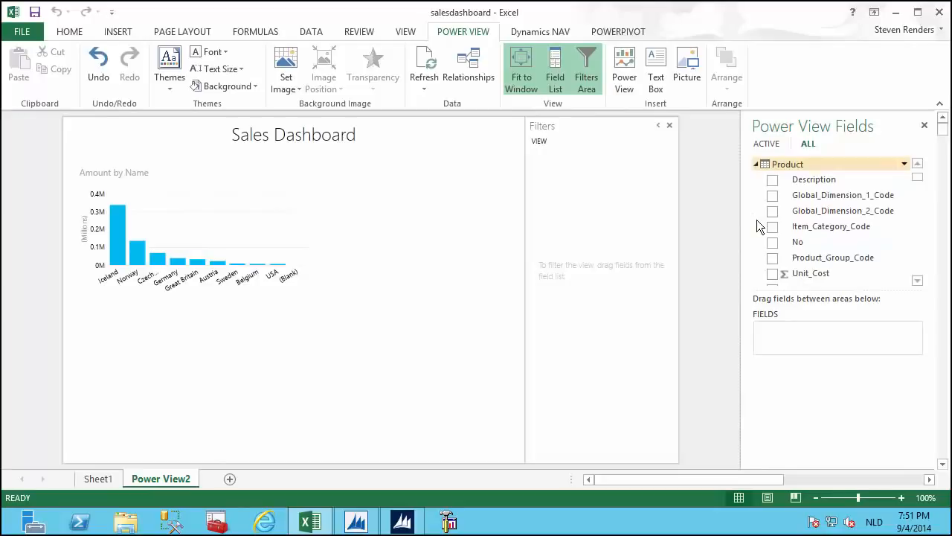
left_click(772, 258)
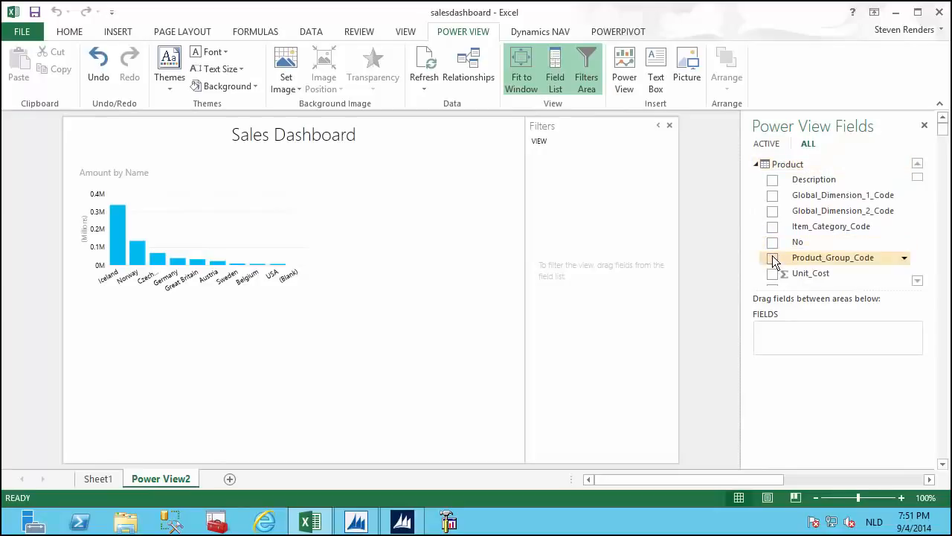
left_click(755, 163)
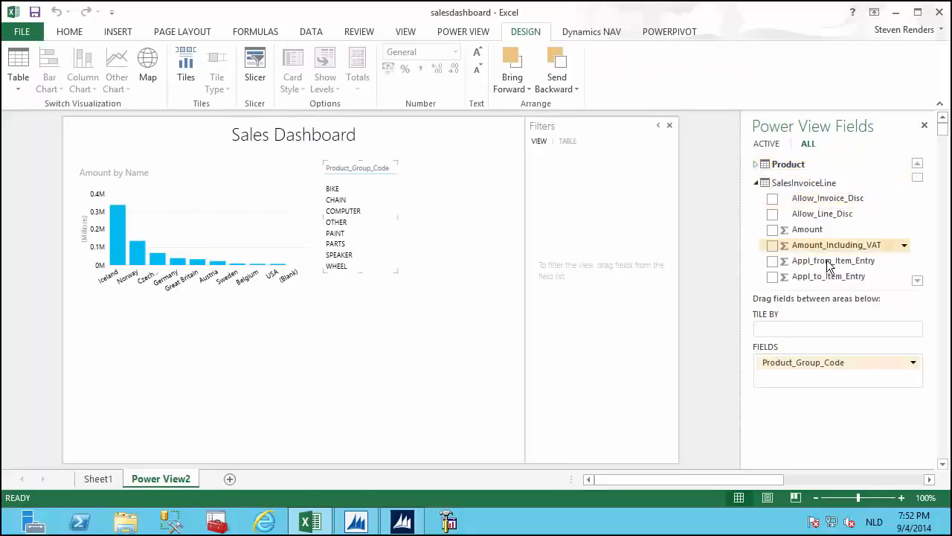
scroll(920, 258, "down", 5)
scroll(920, 258, "down", 10)
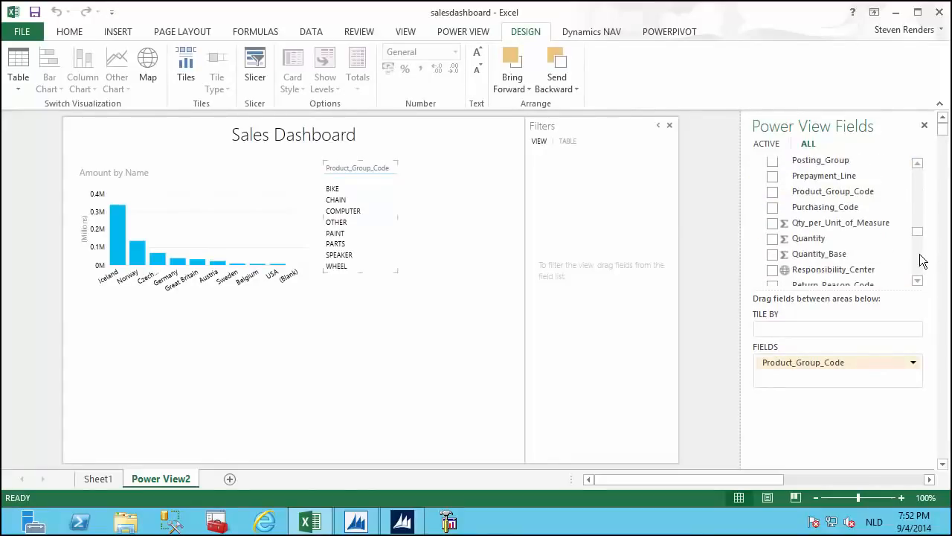
scroll(920, 260, "down", 3)
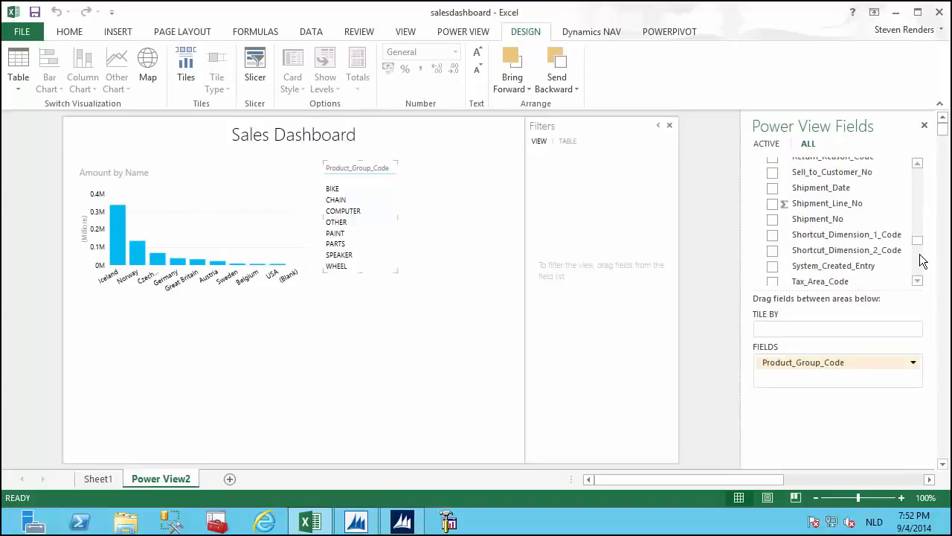
scroll(919, 246, "down", 3)
scroll(920, 219, "up", 6)
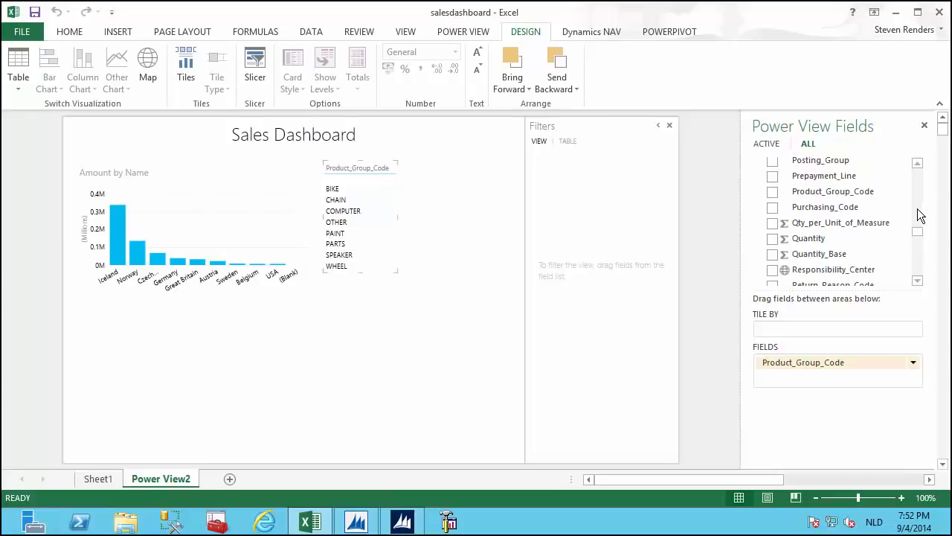
left_click(772, 238)
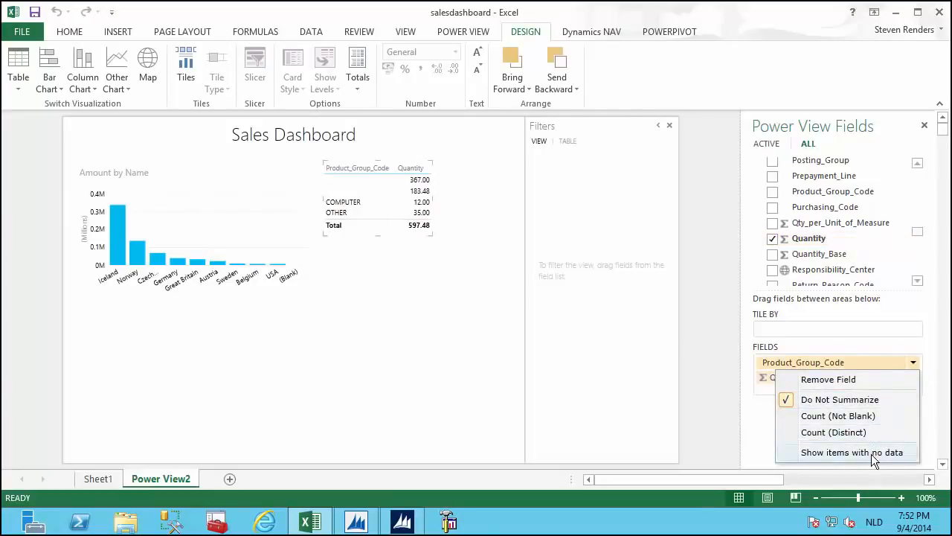
Step: Show product group items with no data and convert the quantity table to a Clustered Bar chart
left_click(871, 454)
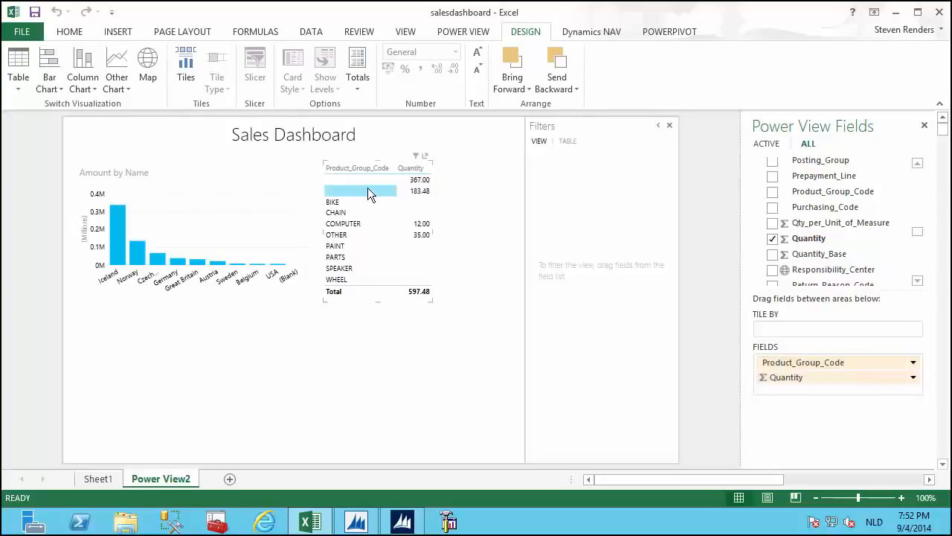
left_click(61, 87)
left_click(66, 139)
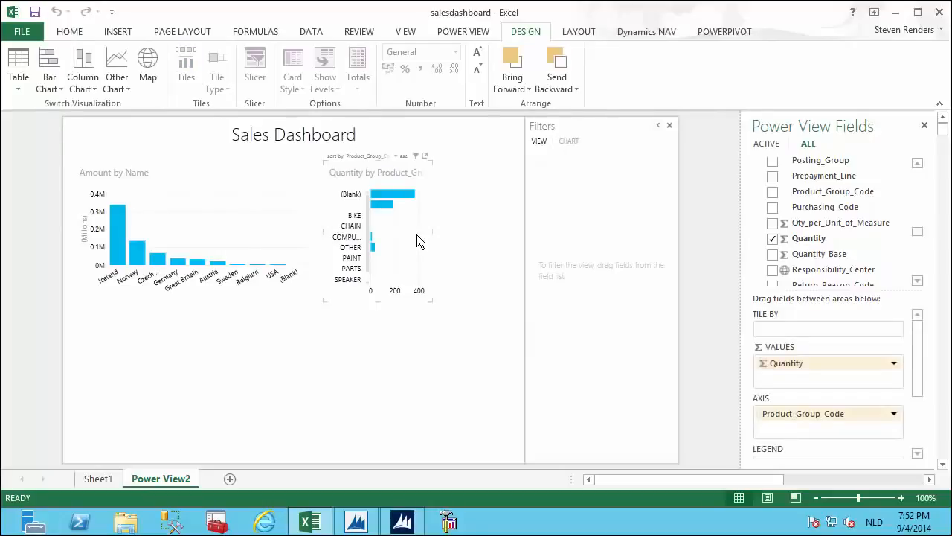
Step: Sort the product group bar chart by Quantity in descending order
left_click(372, 156)
left_click(372, 157)
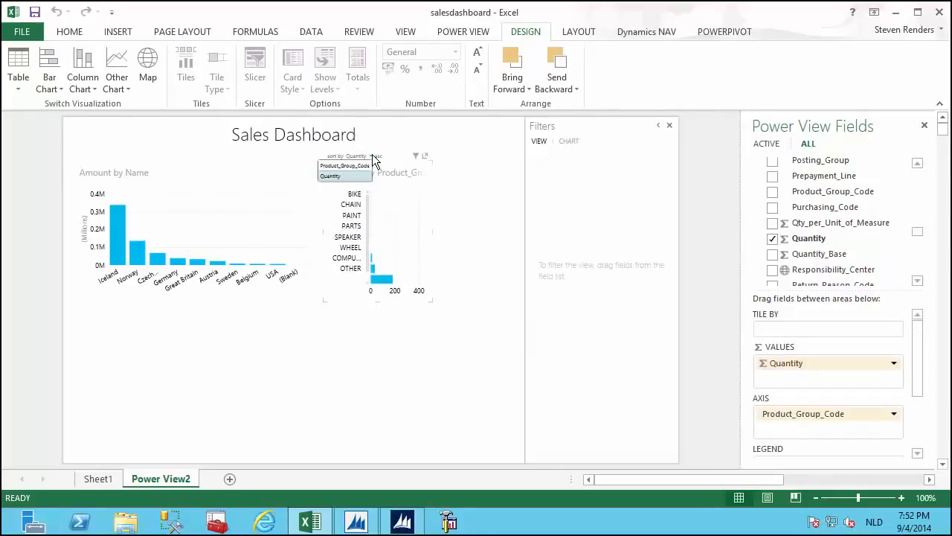
left_click(345, 175)
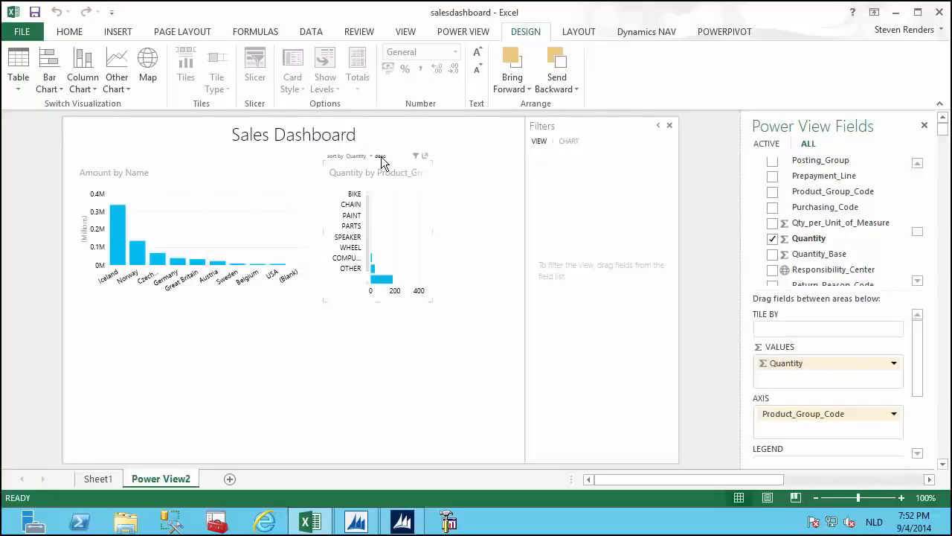
left_click(381, 158)
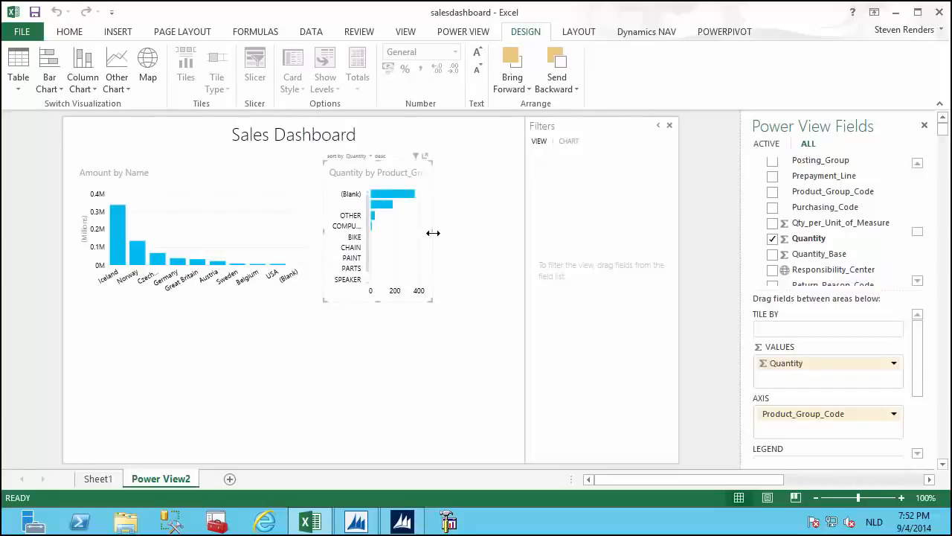
Step: Widen the product group bar chart and add a table with FullDate from Date and Amount from SalesInvoiceLine below the charts
left_click_drag(443, 232, 526, 228)
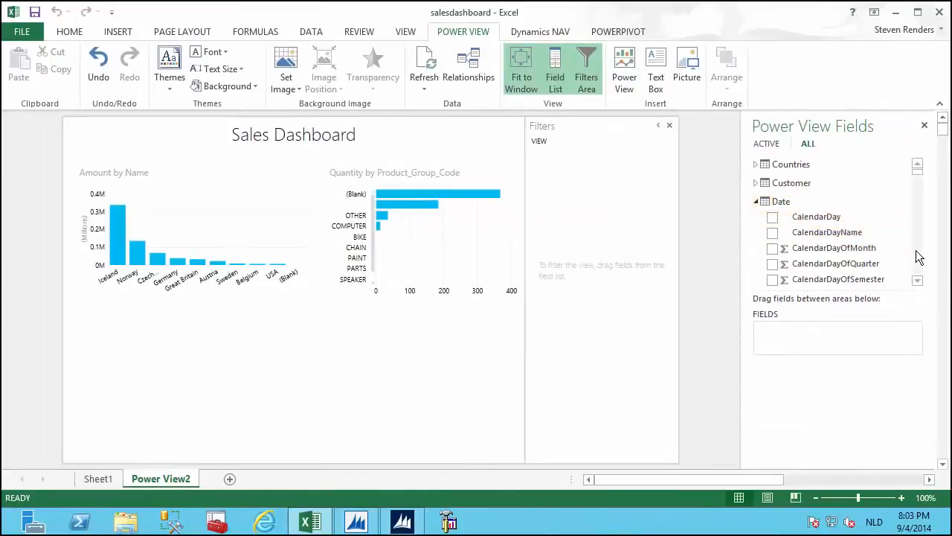
scroll(916, 250, "down", 5)
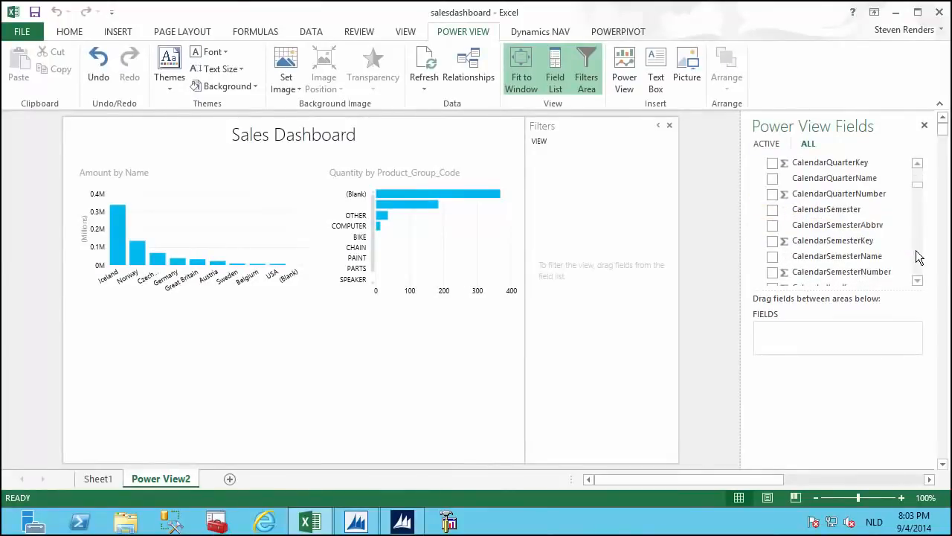
scroll(917, 253, "down", 2)
scroll(917, 253, "down", 3)
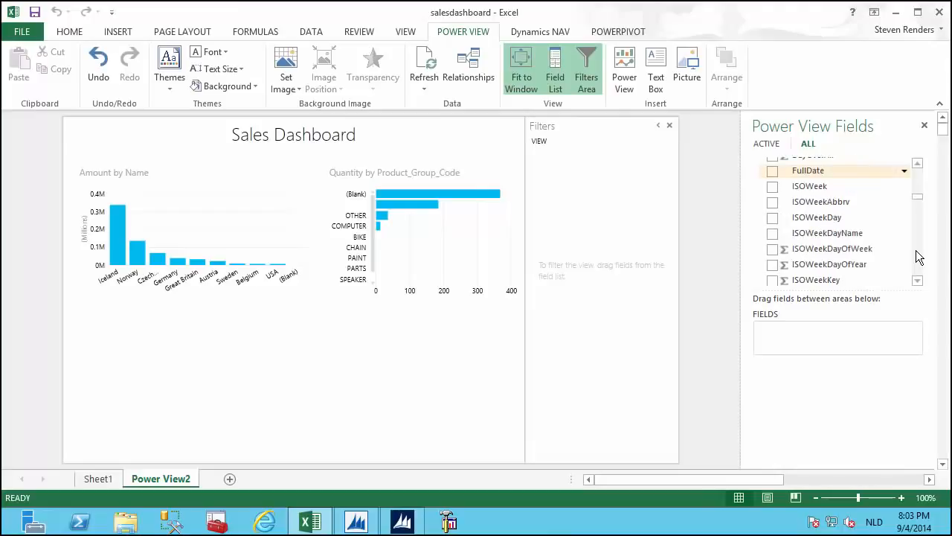
left_click(772, 171)
scroll(920, 267, "down", 3)
scroll(921, 266, "down", 10)
left_click_drag(920, 261, 920, 195)
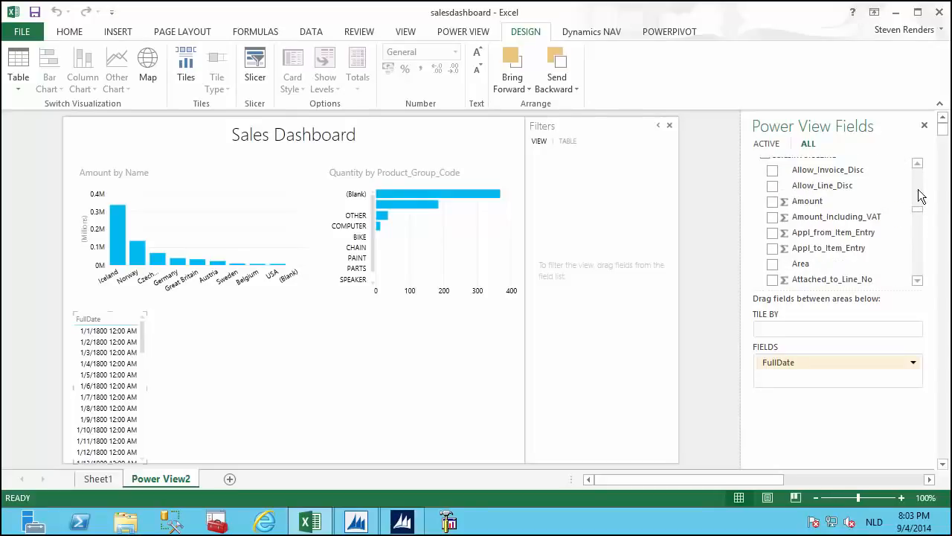
left_click(775, 202)
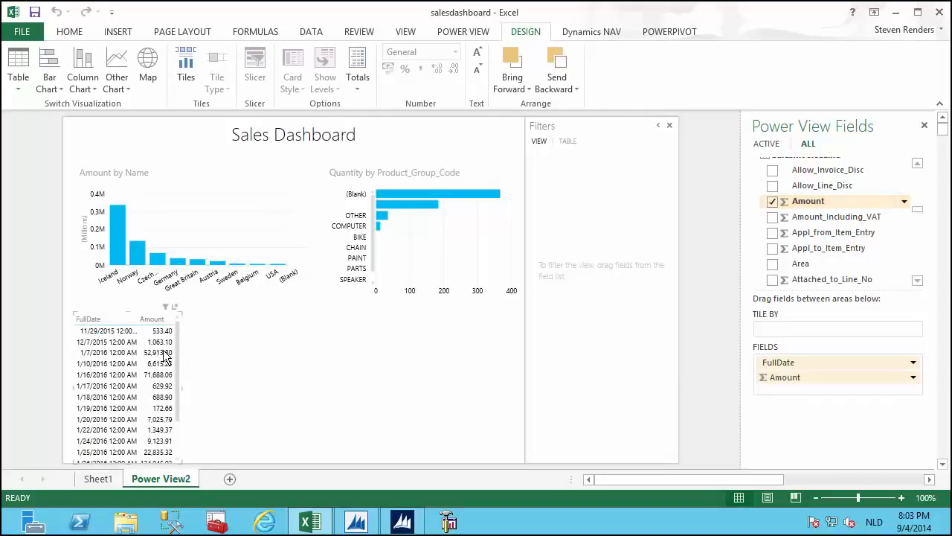
Step: Convert the FullDate and Amount table to a Line chart and widen it across the full width of the dashboard
left_click(119, 87)
left_click(128, 106)
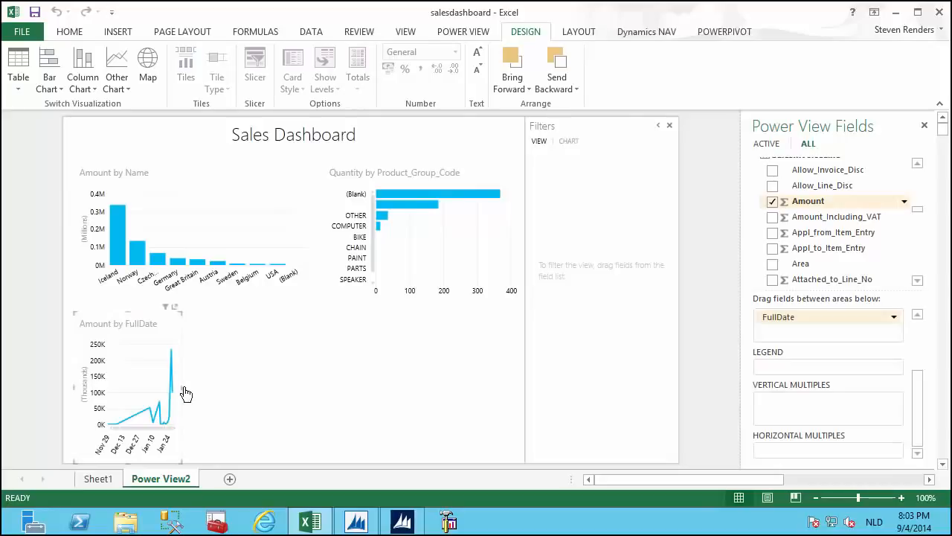
left_click_drag(182, 387, 506, 387)
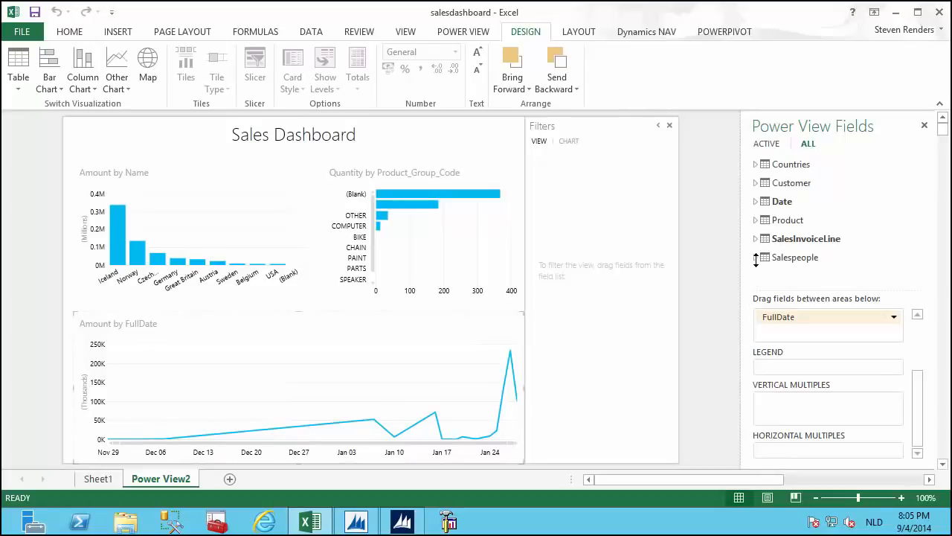
Step: Add the Name field from Salespeople as a filter for the whole view
left_click(756, 257)
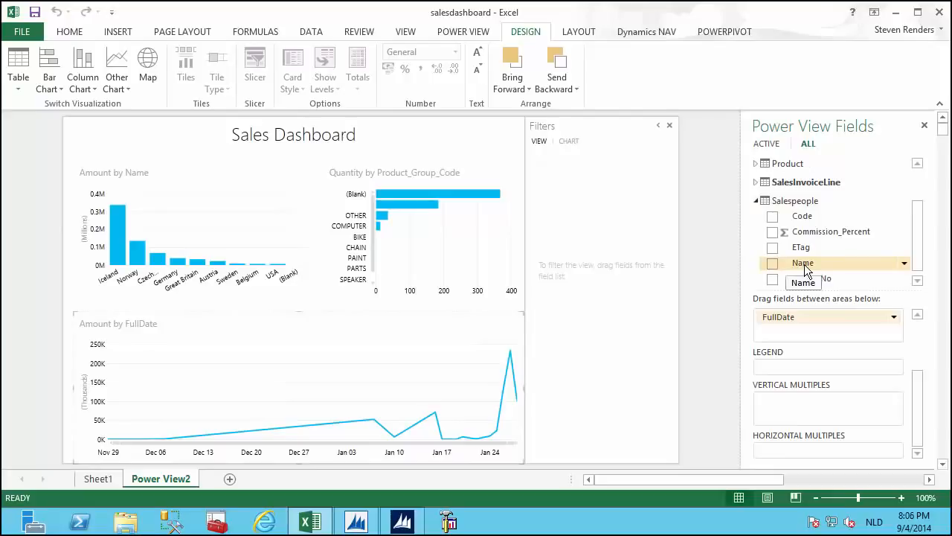
left_click_drag(805, 270, 601, 203)
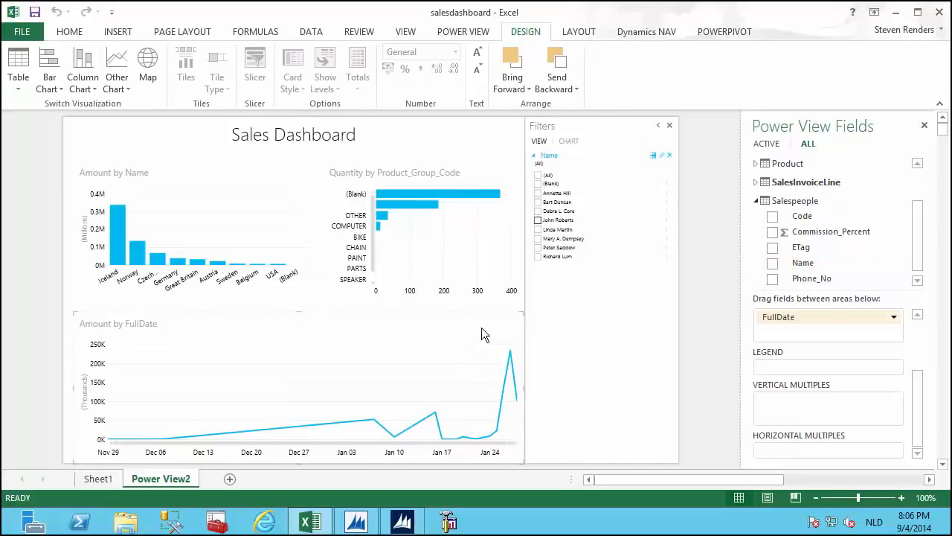
Step: Filter the dashboard by one salesperson and by another to compare the charts, and clear the salesperson filter
left_click(537, 221)
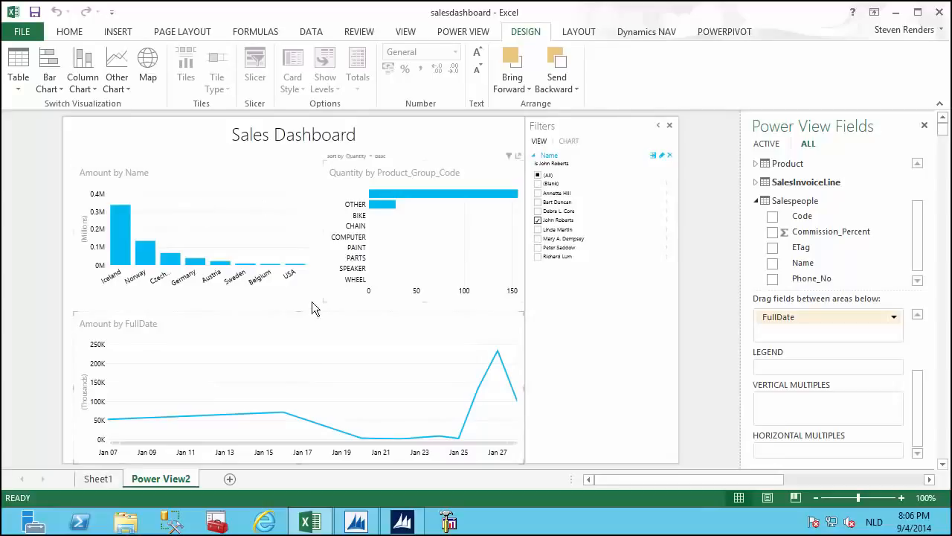
left_click(538, 220)
left_click(538, 211)
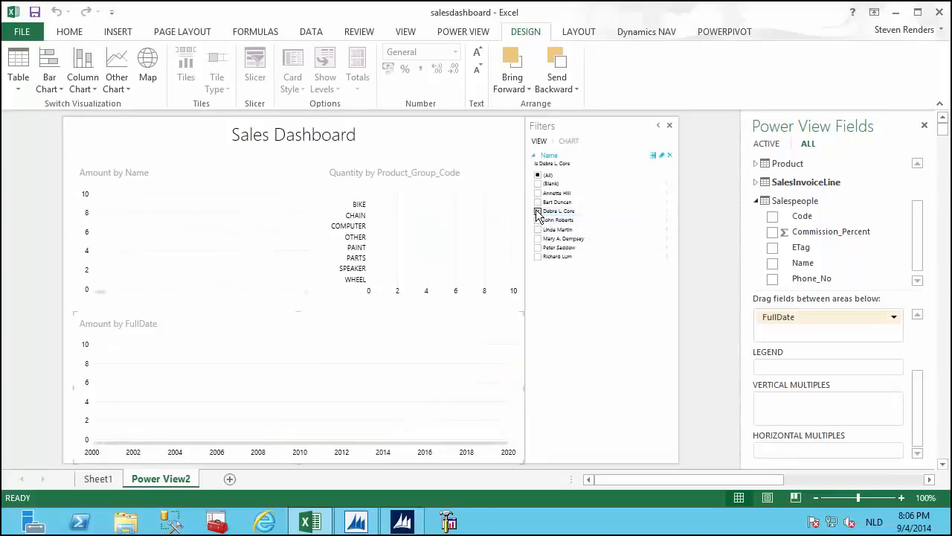
left_click(538, 212)
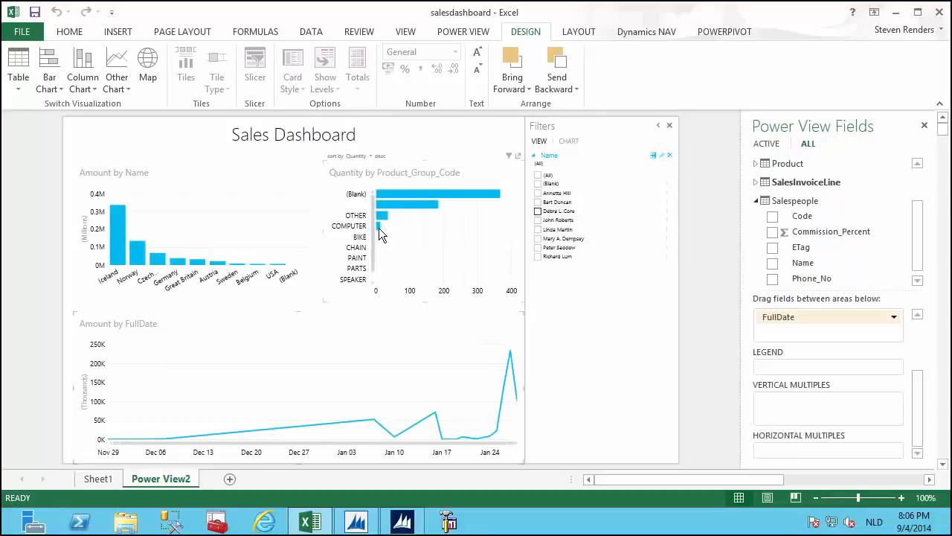
Step: Cross-filter the dashboard by the COMPUTER bar in the product group chart and clear that selection
mouse_move(379, 232)
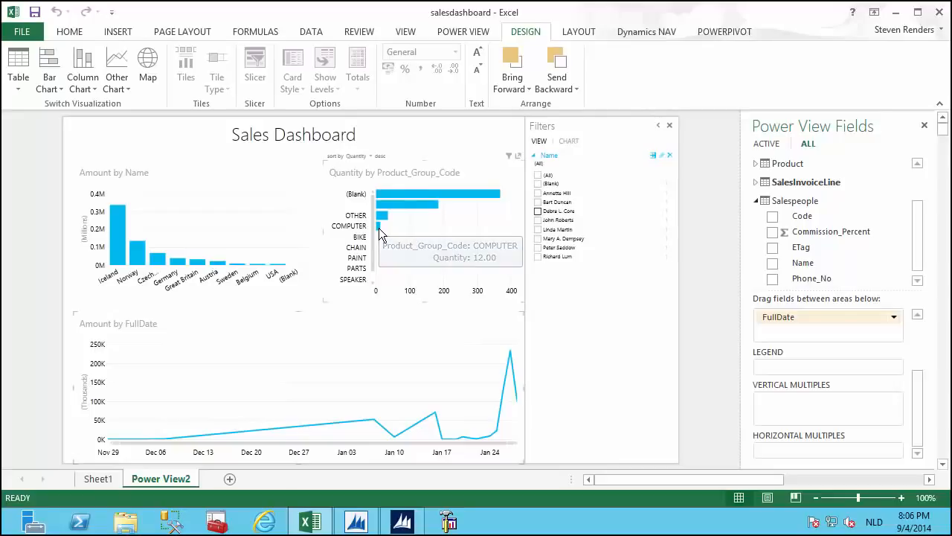
left_click(379, 231)
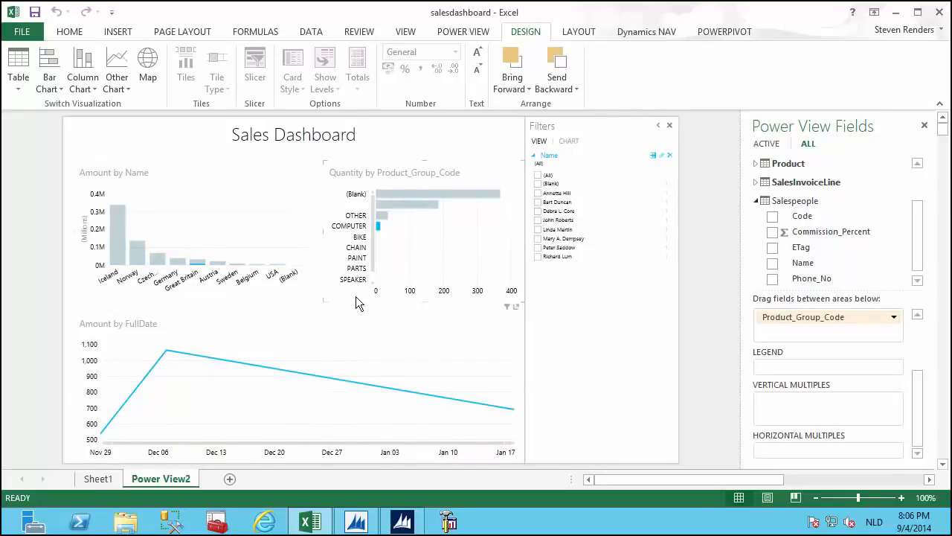
left_click(381, 227)
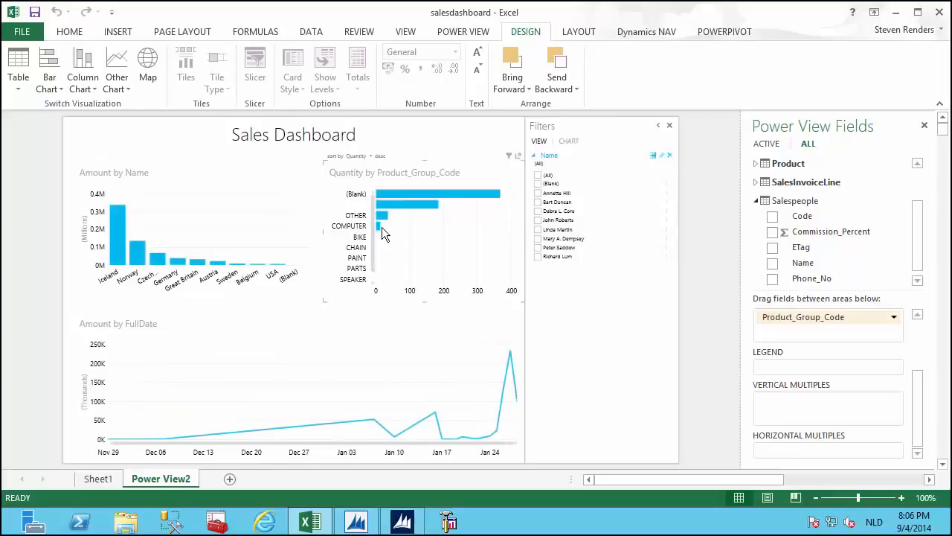
Step: Examine how the charts respond to selecting Norway and Iceland in the country chart and the (Blank) bar in the product group chart
left_click(135, 253)
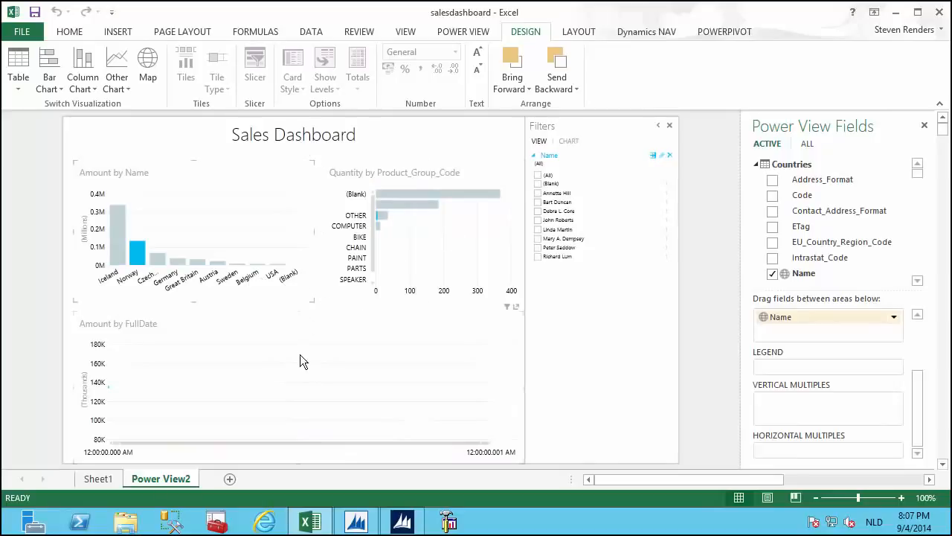
left_click(126, 240)
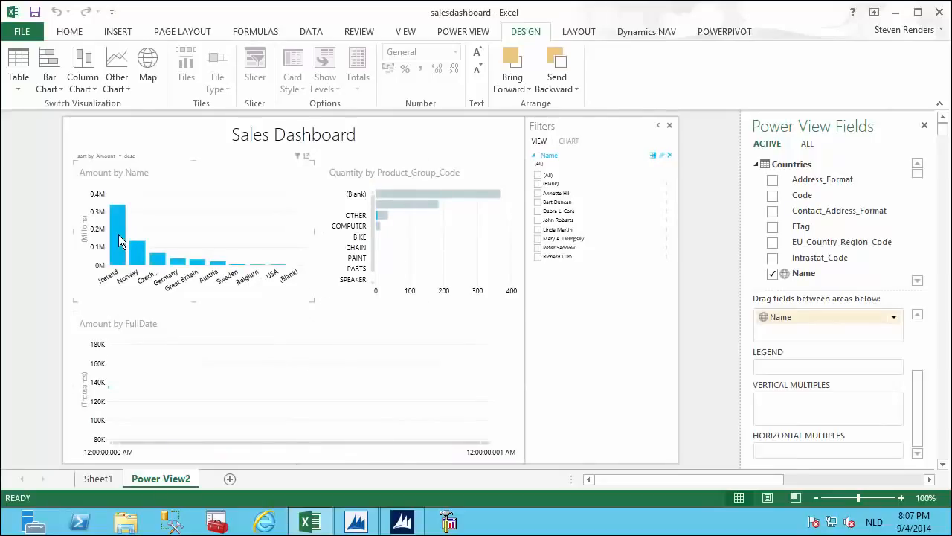
left_click(118, 235)
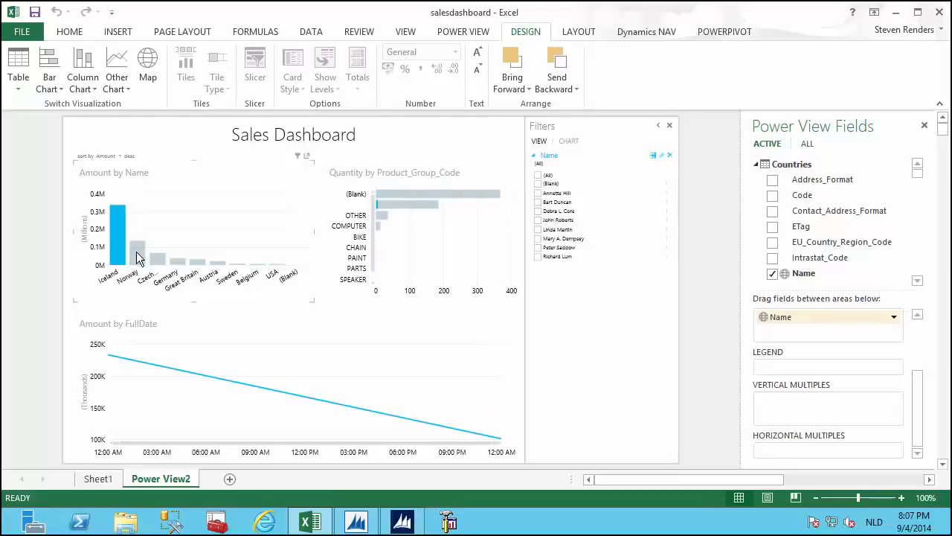
left_click(137, 253)
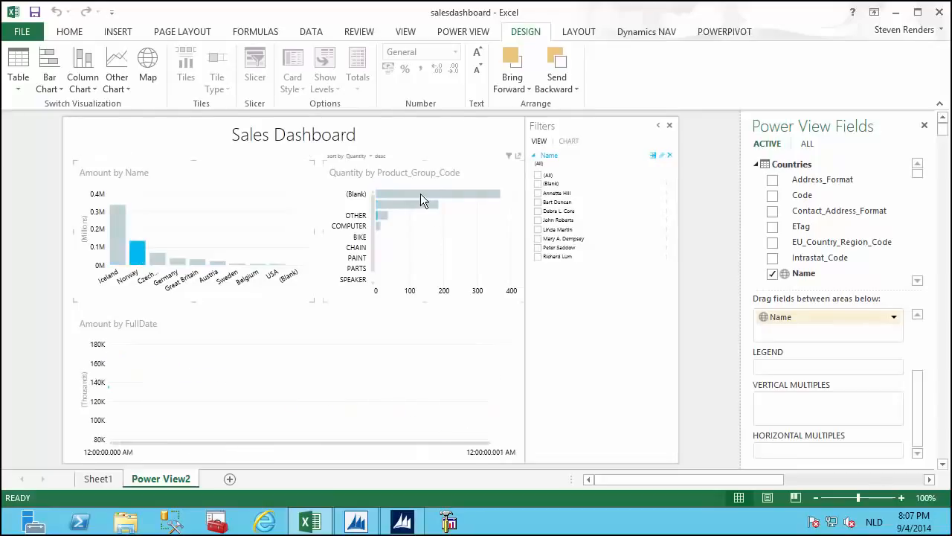
left_click(421, 197)
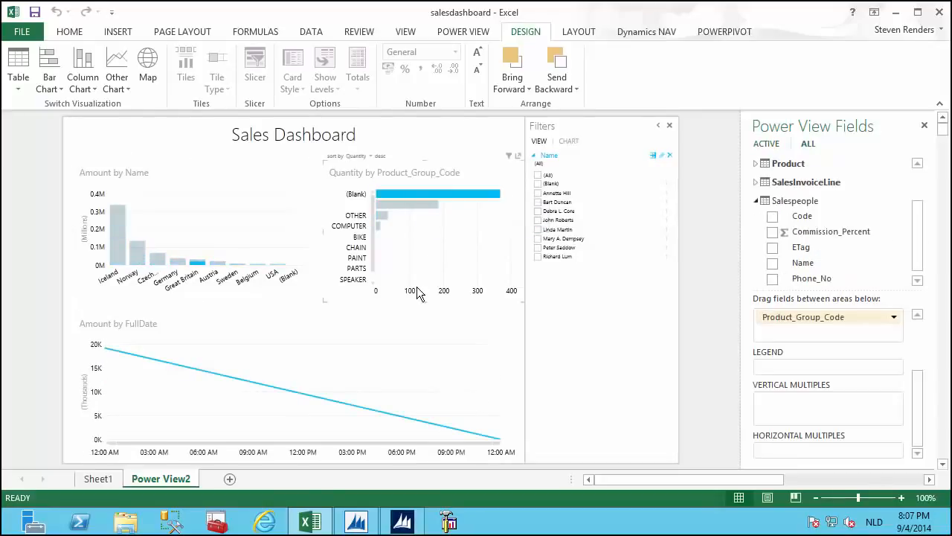
left_click(416, 205)
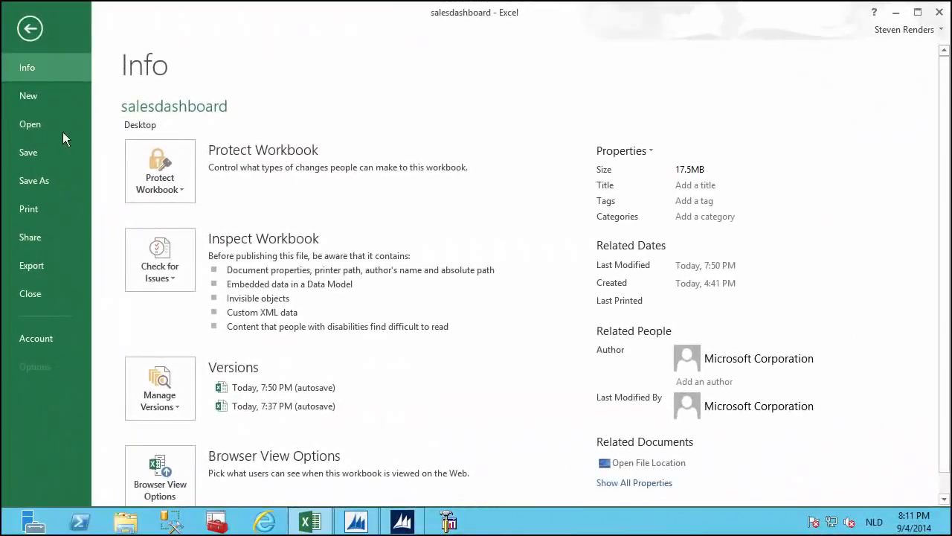
Step: Save the workbook as salesdashboard on the Desktop in Excel Workbook format, replacing the existing file
left_click(41, 179)
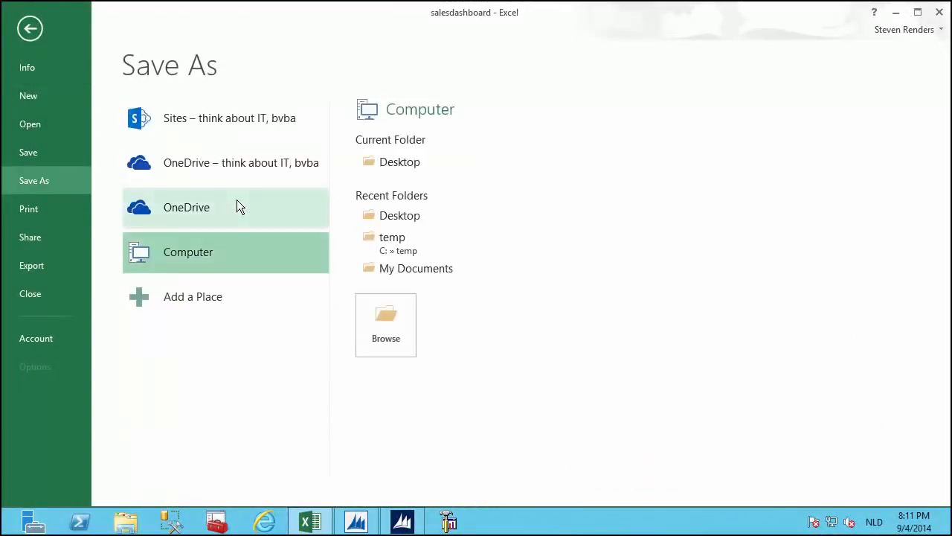
left_click(398, 215)
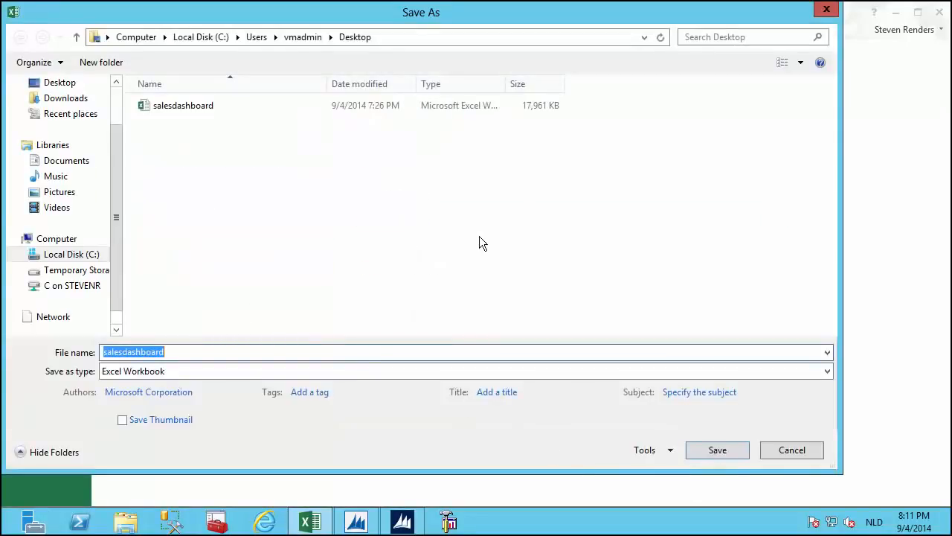
key("Return")
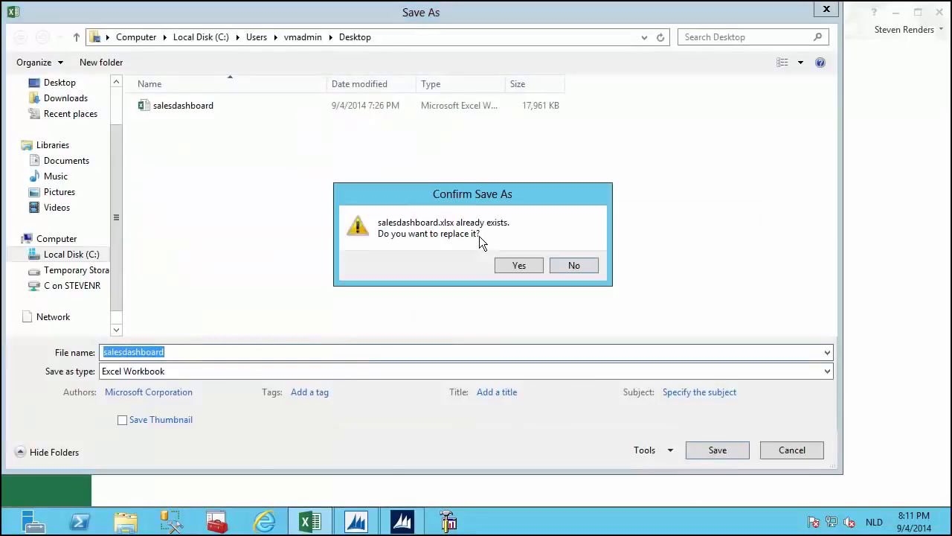
left_click(515, 265)
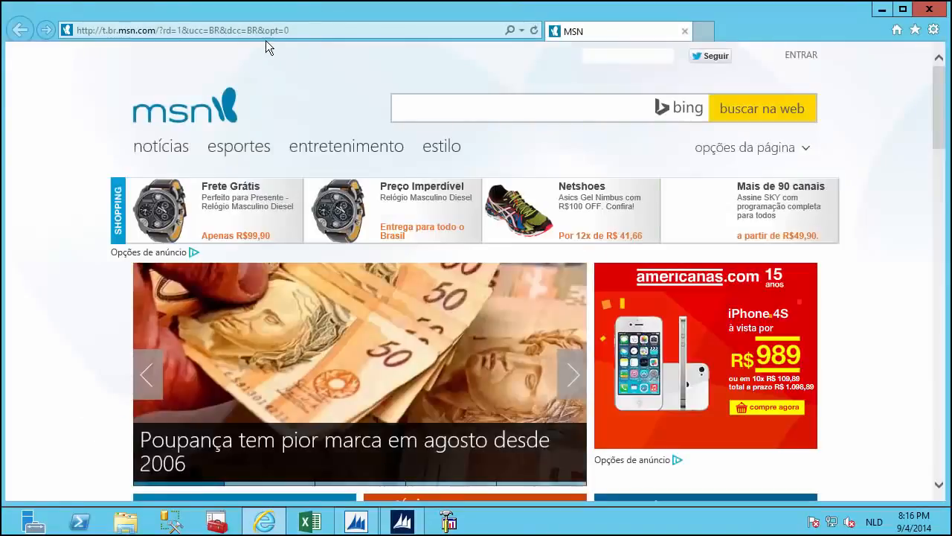
Step: Go to the Power BI site in Internet Explorer by entering "power bi" as the address
left_click(271, 30)
type("power")
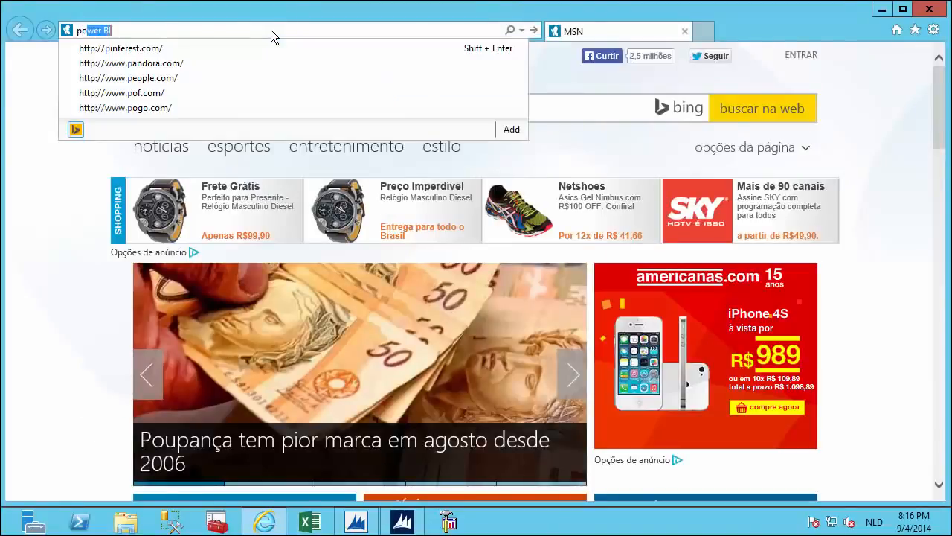
type(" bi")
key("Return")
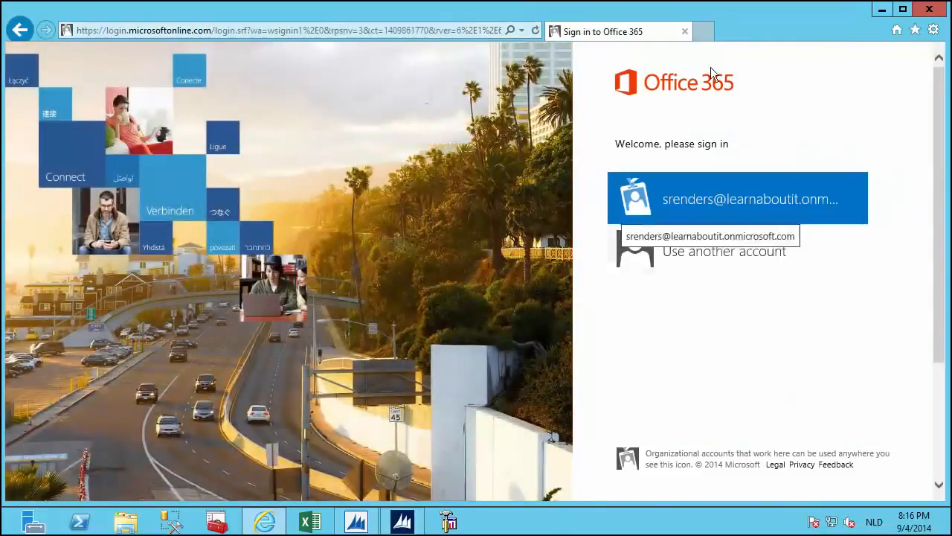
Step: Sign in to Office 365 with the remembered organizational account by entering the account password
left_click(716, 201)
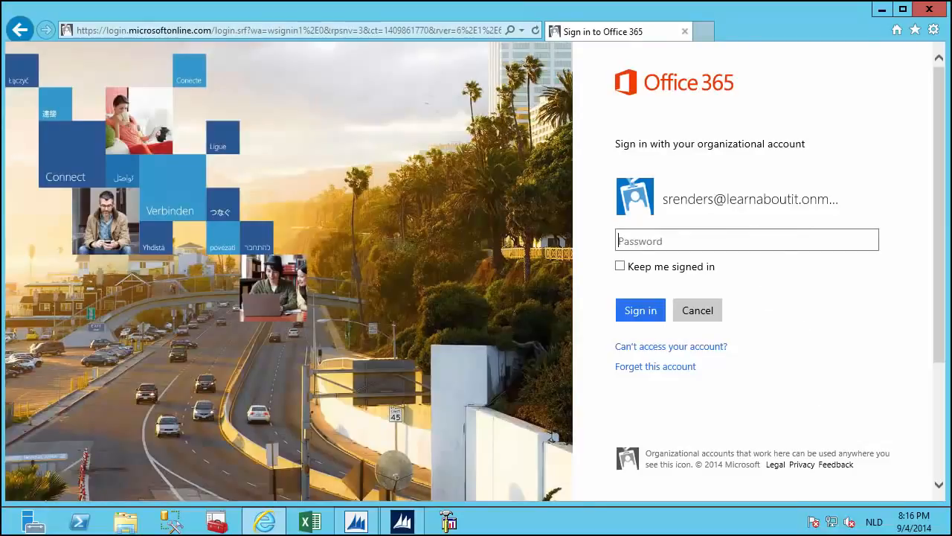
type("**********")
key("Return")
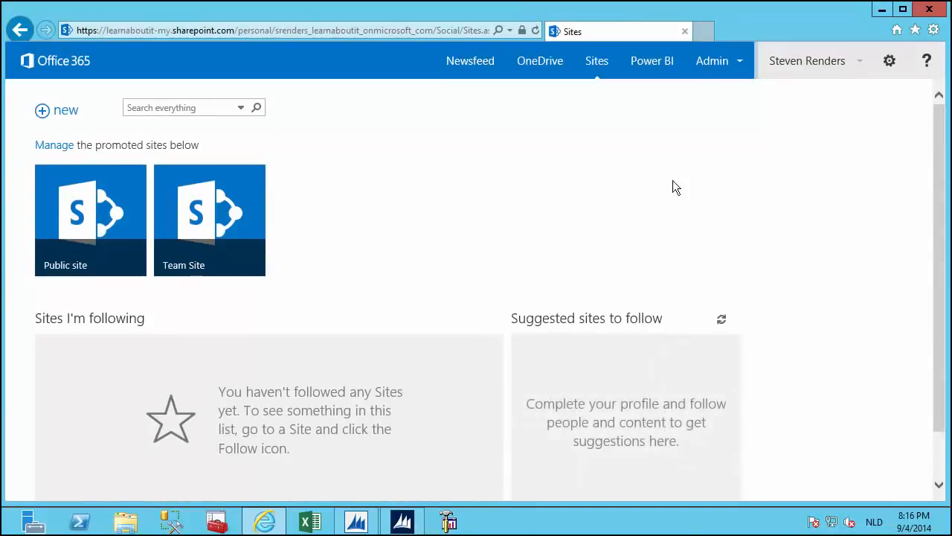
Step: View the My Power BI page, return to Sites and open the Team Site
left_click(664, 63)
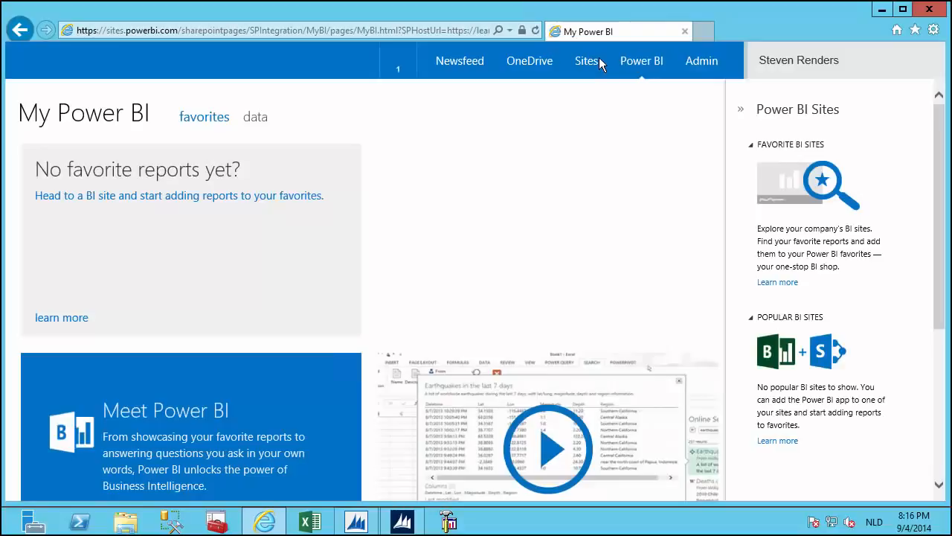
left_click(590, 63)
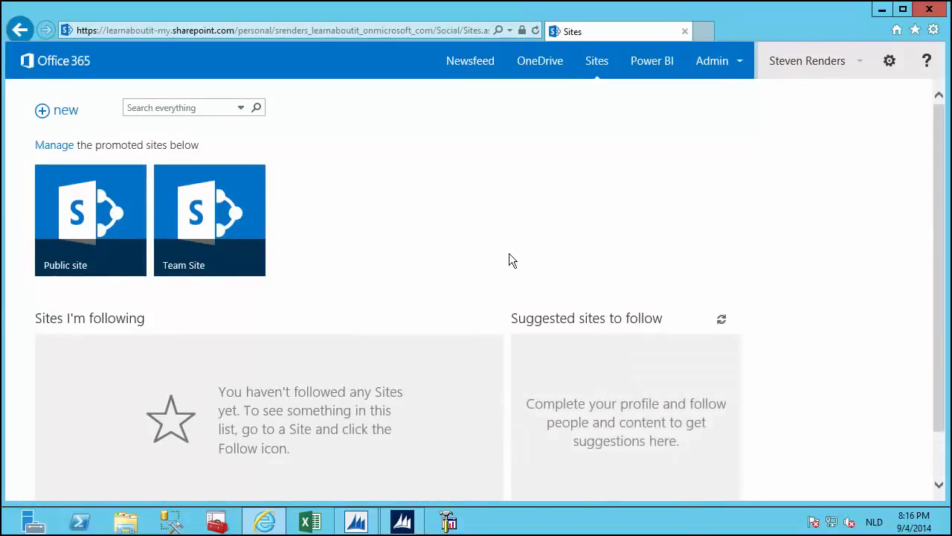
left_click(209, 226)
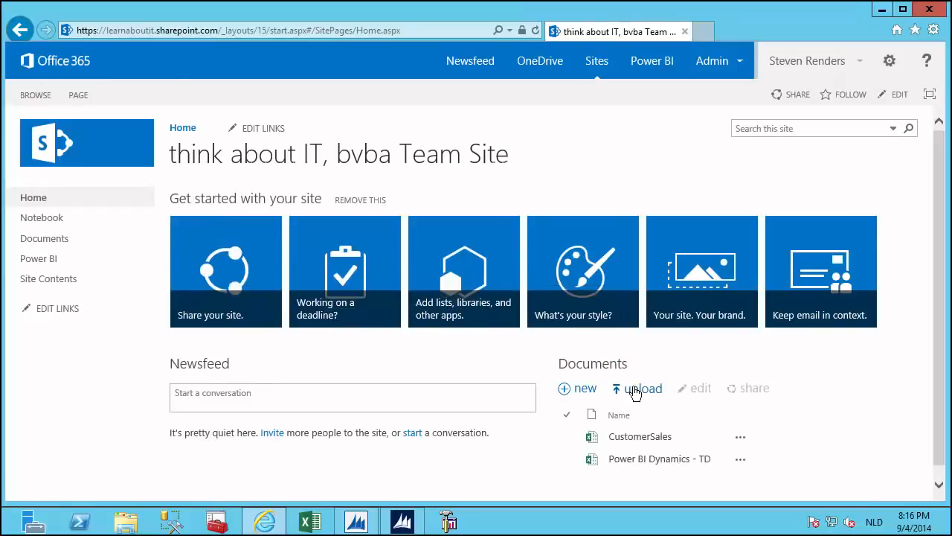
Step: Upload salesdashboard.xlsx from the Desktop to the team site's Documents library, keeping the option to add as a new version
left_click(634, 389)
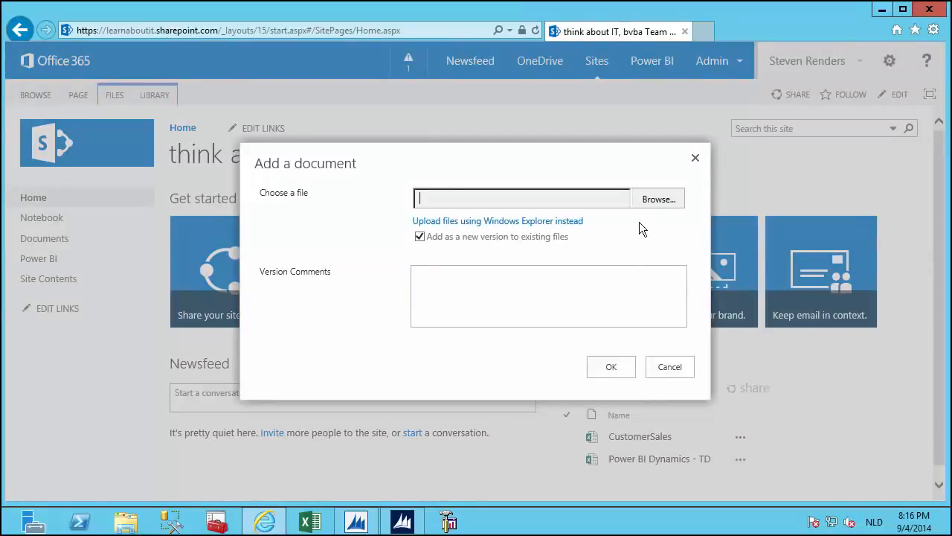
left_click(659, 199)
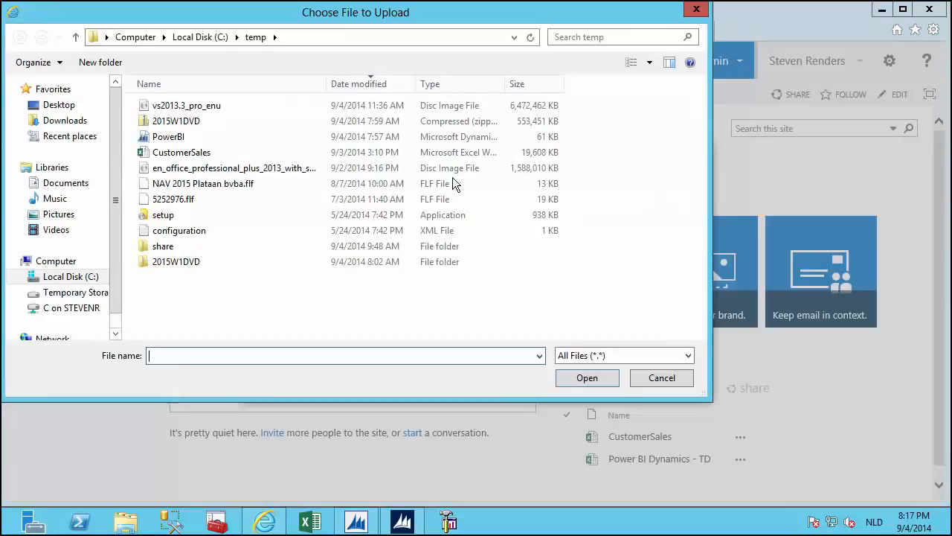
left_click(54, 107)
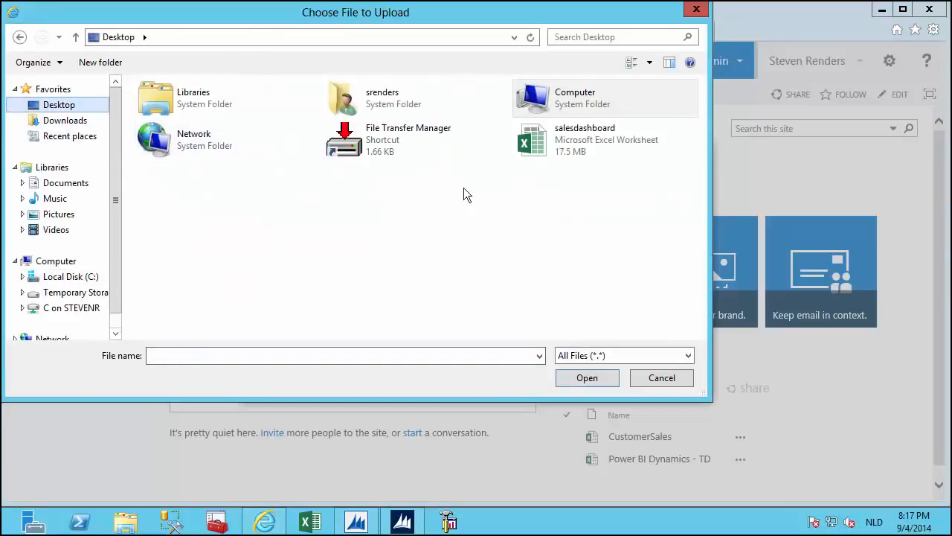
left_click(570, 148)
left_click(587, 378)
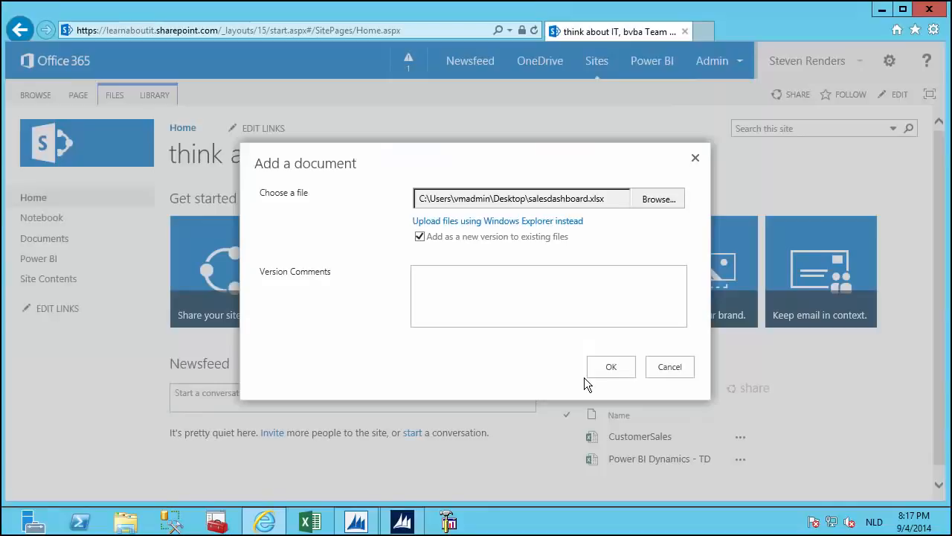
left_click(609, 367)
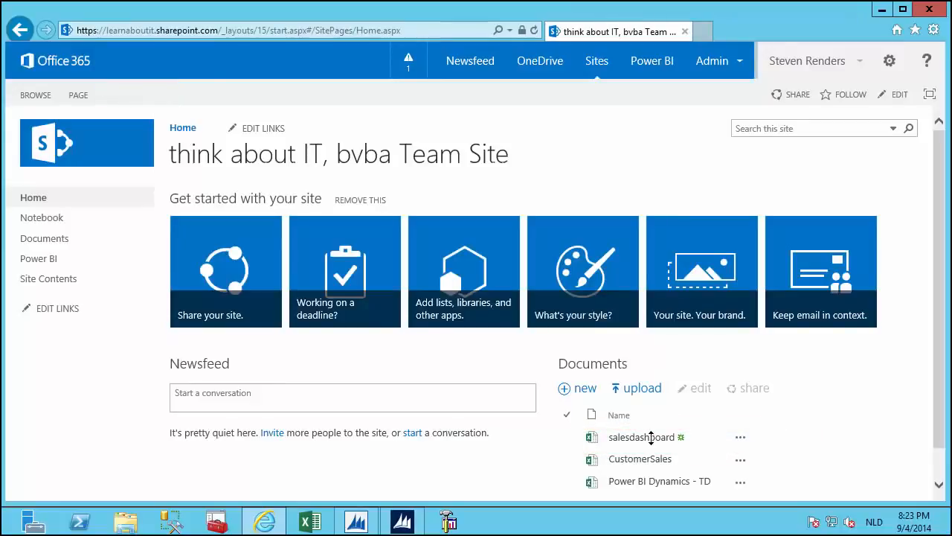
Step: Open salesdashboard from the team site's documents in Excel Online, allowing the script prompts, and view its sharing options
left_click(645, 438)
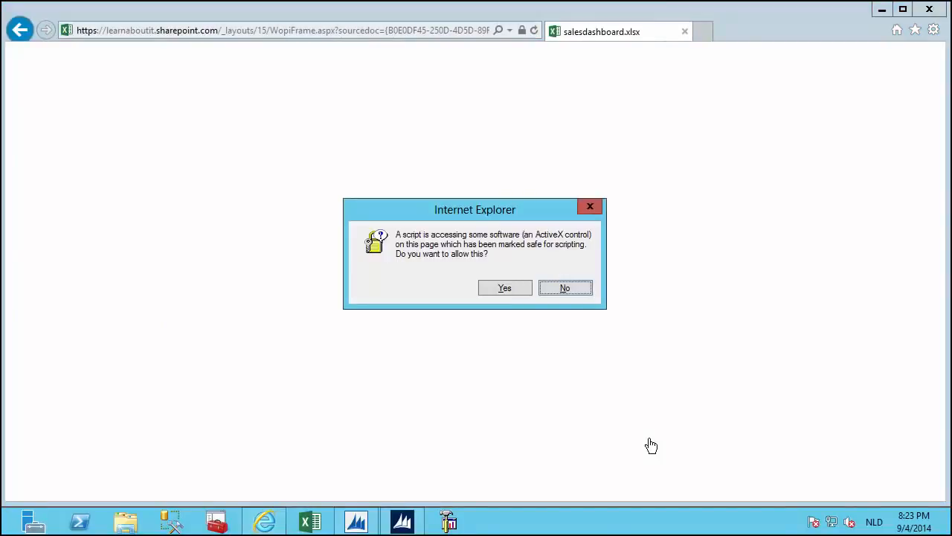
left_click(525, 287)
left_click(526, 287)
left_click(525, 287)
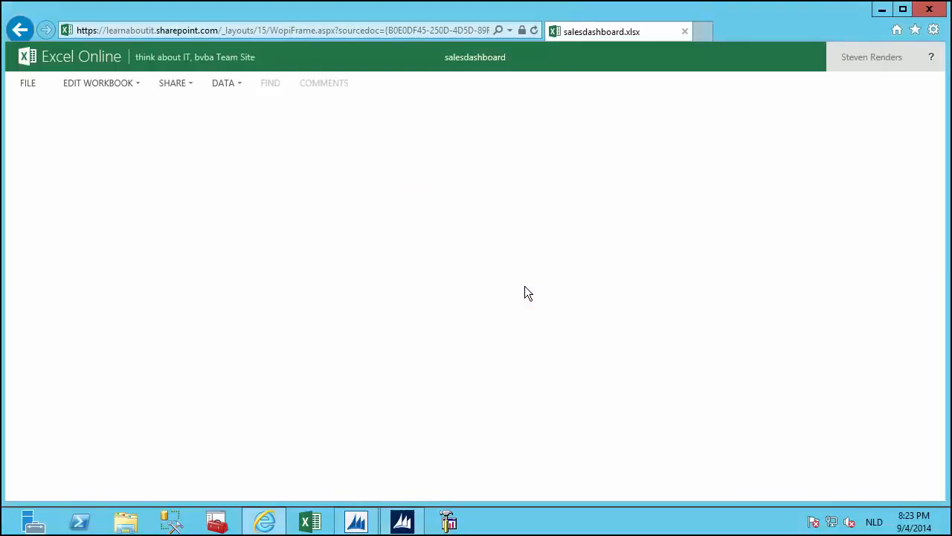
left_click(524, 287)
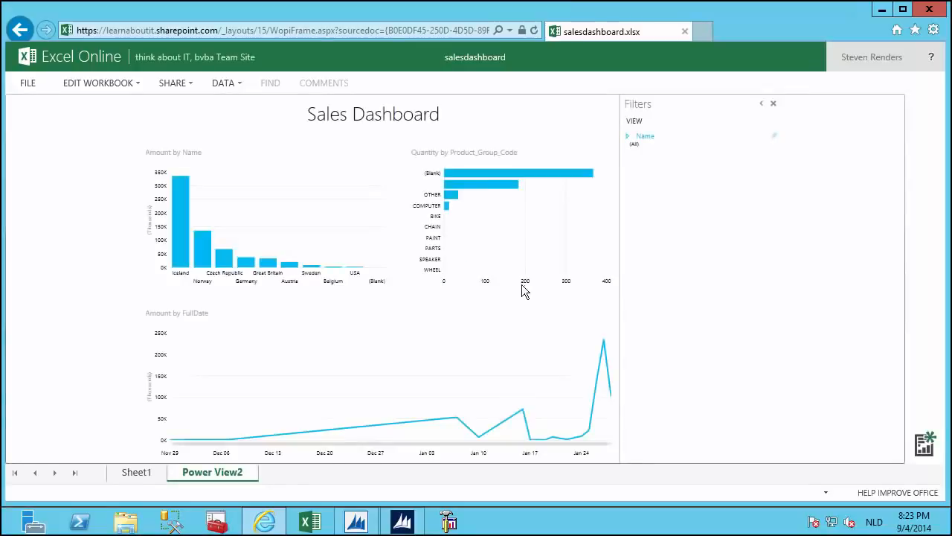
left_click(189, 85)
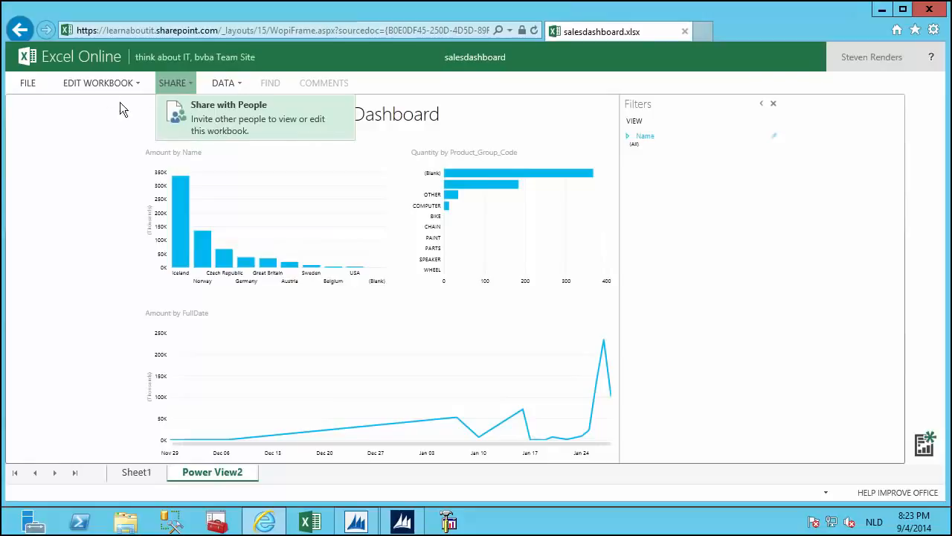
Step: Enable the salesdashboard report for Office 365 on the team site's Power BI page and open the report
left_click(21, 31)
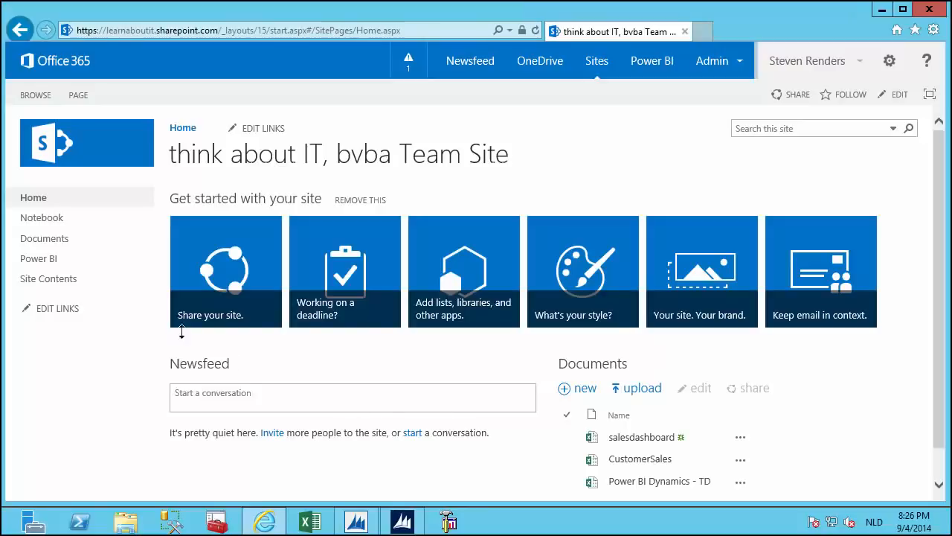
left_click(37, 259)
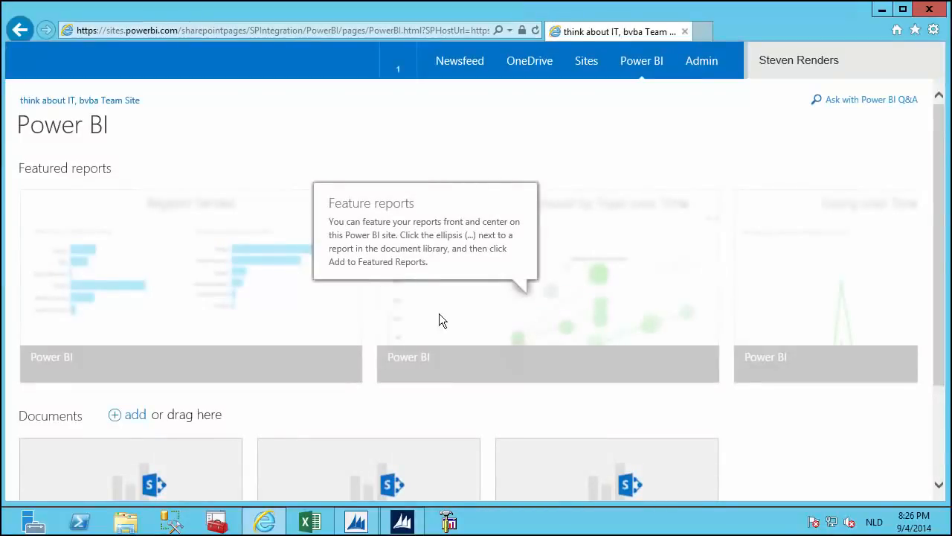
scroll(438, 315, "down", 3)
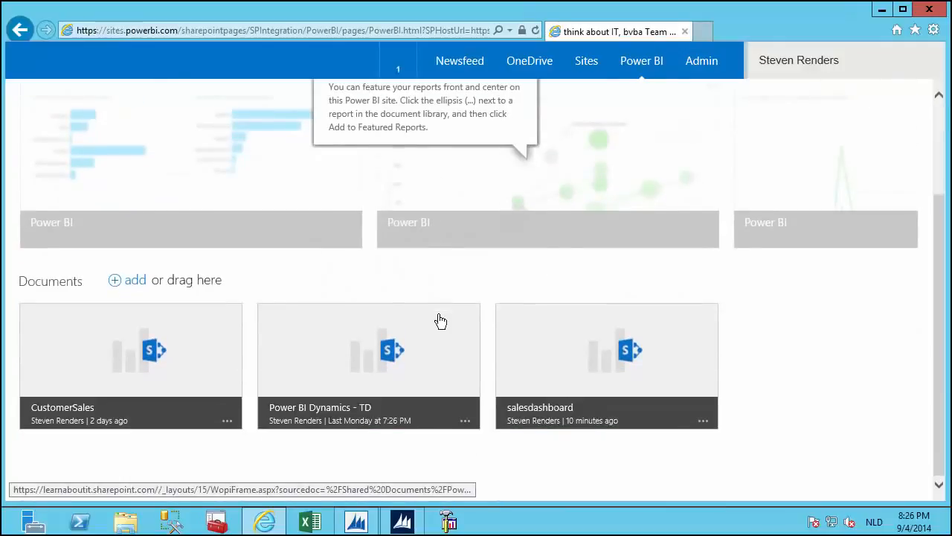
scroll(439, 321, "up", 3)
scroll(440, 321, "down", 3)
left_click(661, 373)
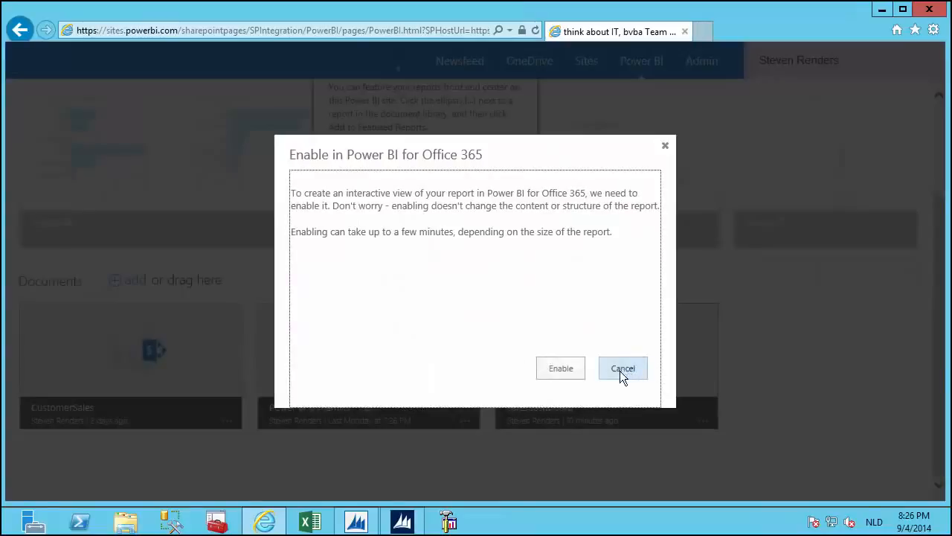
left_click(580, 369)
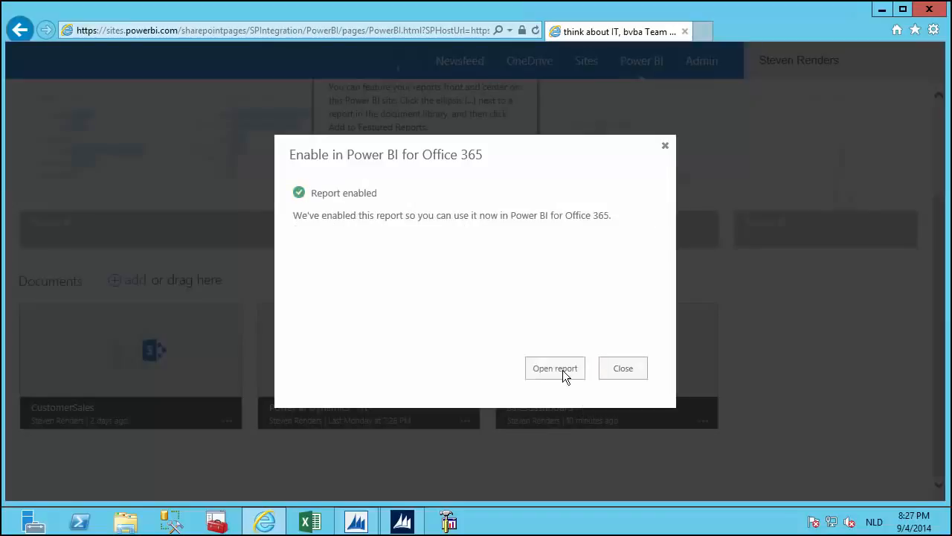
left_click(562, 370)
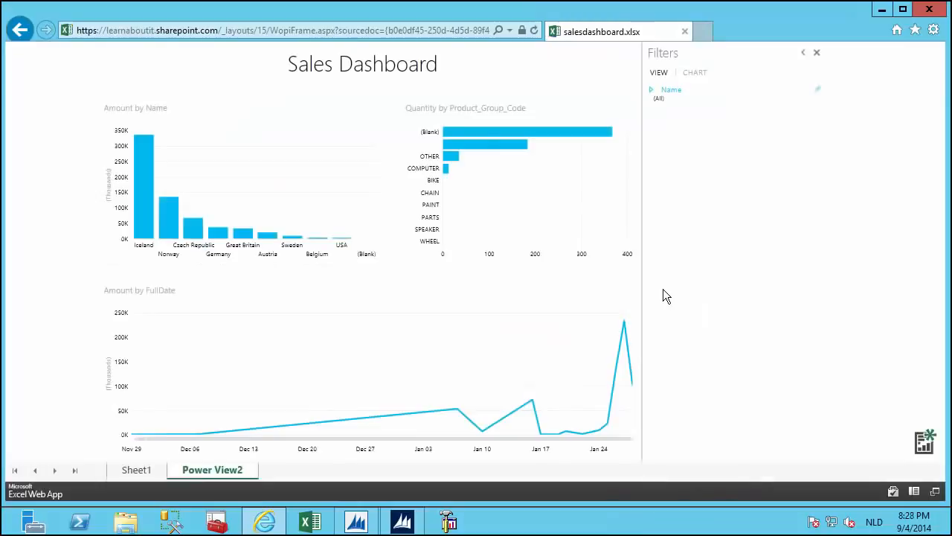
Step: Highlight the Sales Dashboard data by the blank product group, Norway and Iceland to examine how the charts respond
left_click(473, 134)
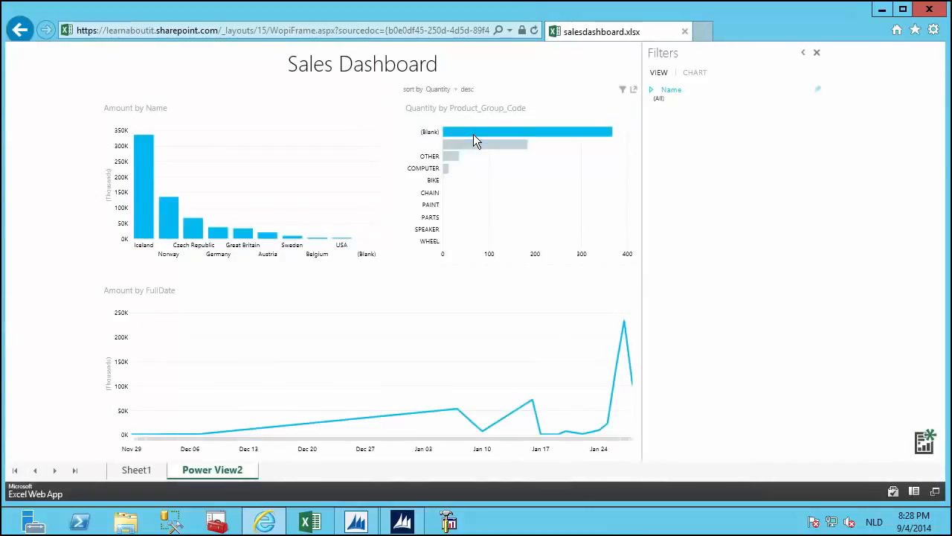
left_click(172, 223)
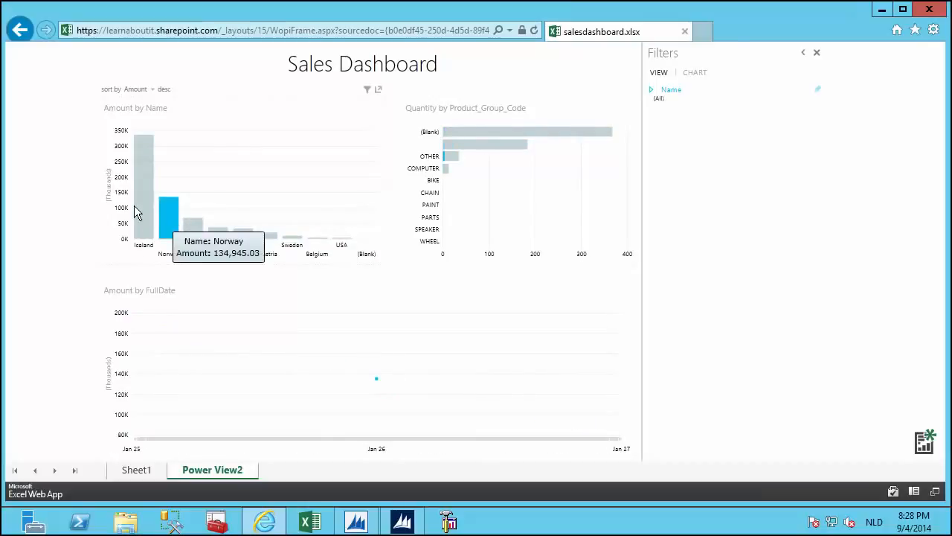
left_click(144, 206)
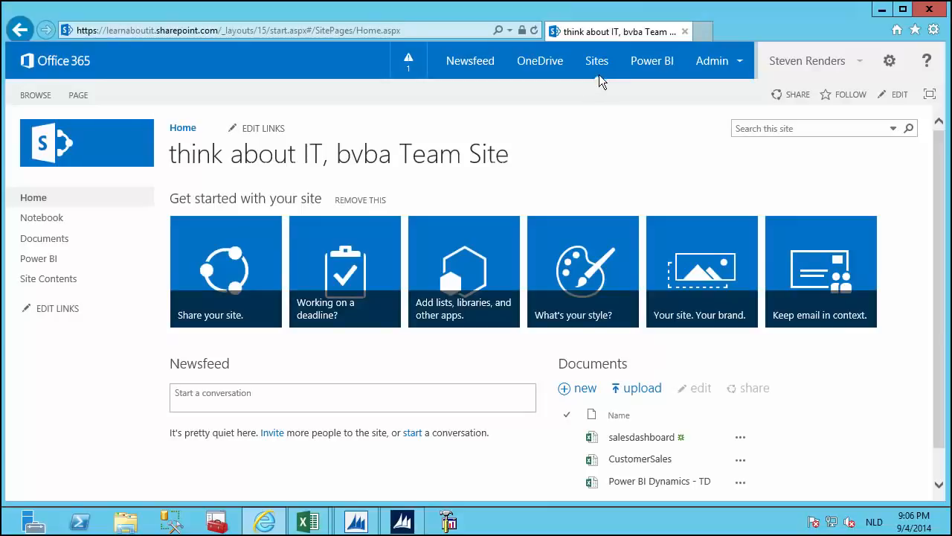
Step: On the team site's Power BI page, mark the salesdashboard report as a favorite and add it to Q&A
left_click(46, 264)
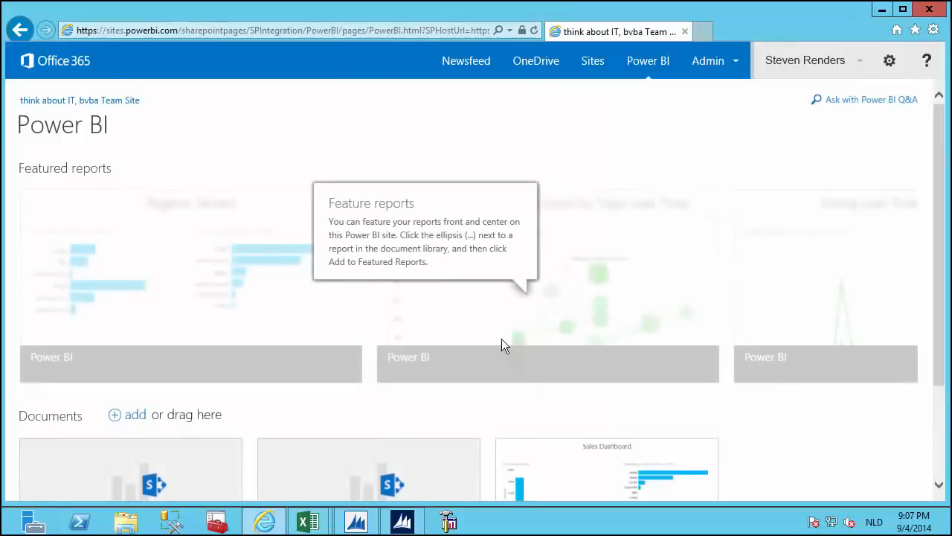
scroll(503, 344, "down", 2)
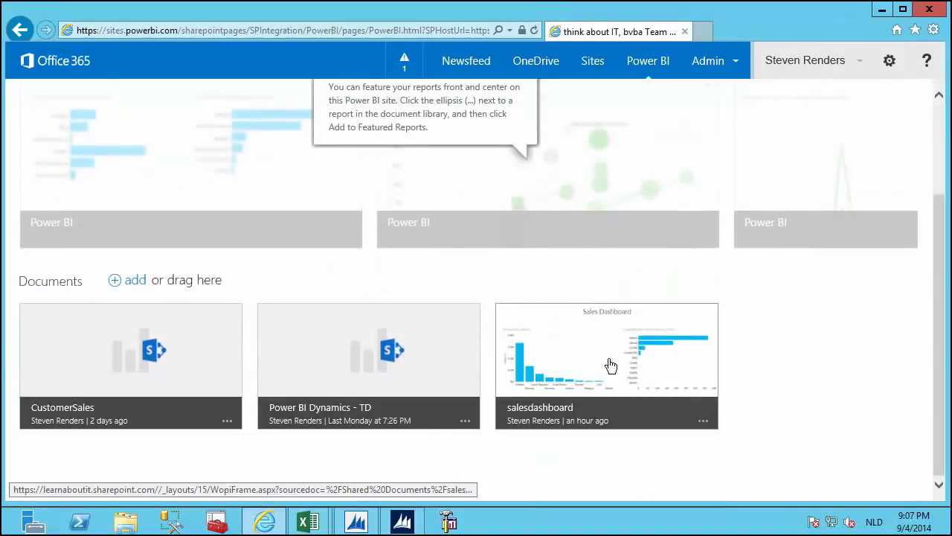
left_click(702, 421)
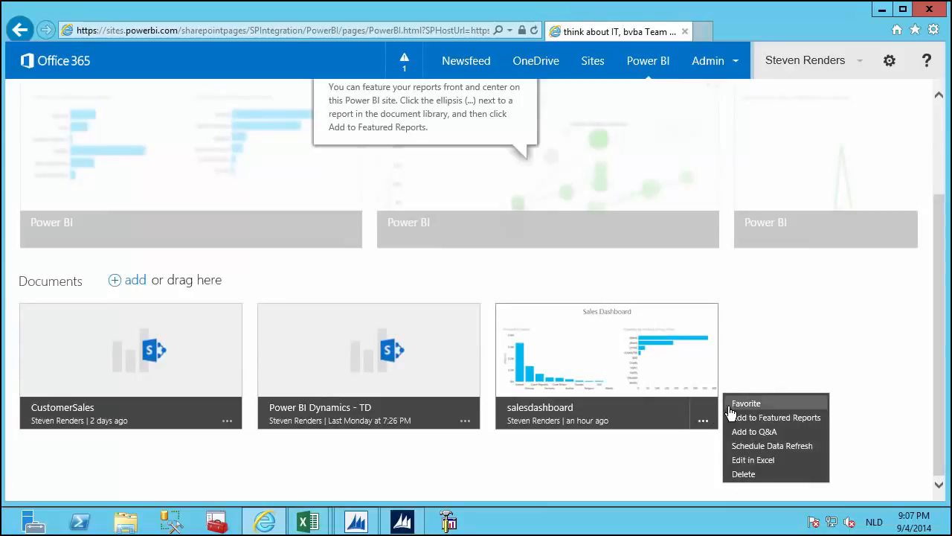
left_click(730, 405)
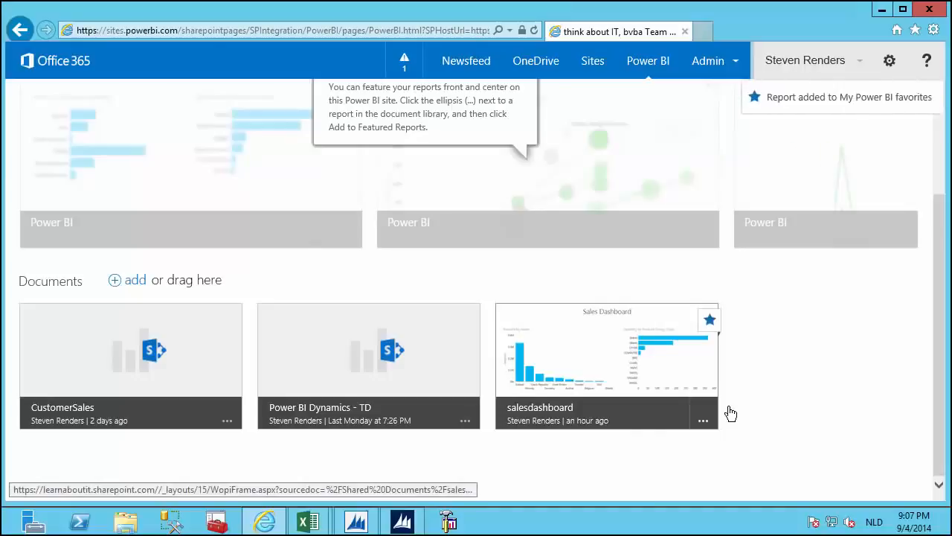
left_click(702, 422)
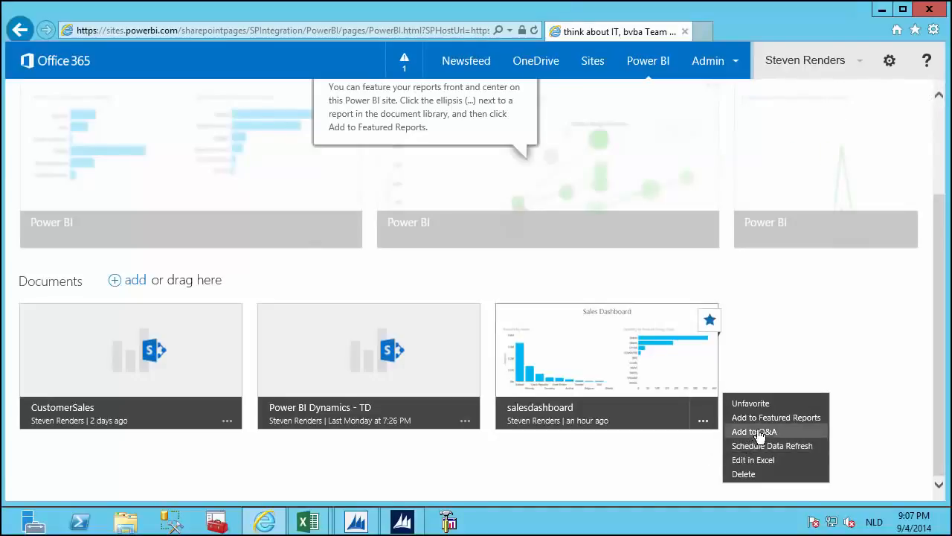
left_click(762, 432)
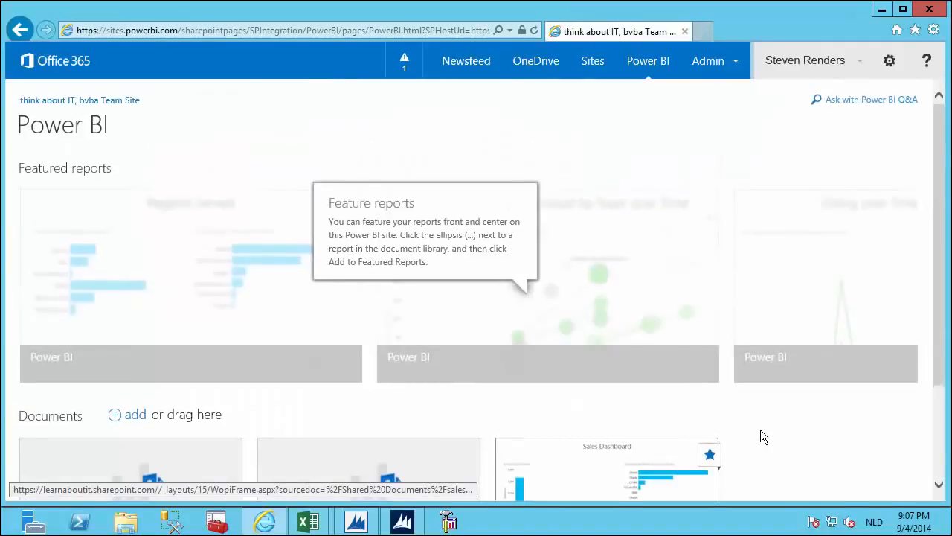
Step: Open Power BI Q&A, allowing the script prompt, and ask "show customers by city"
left_click(867, 105)
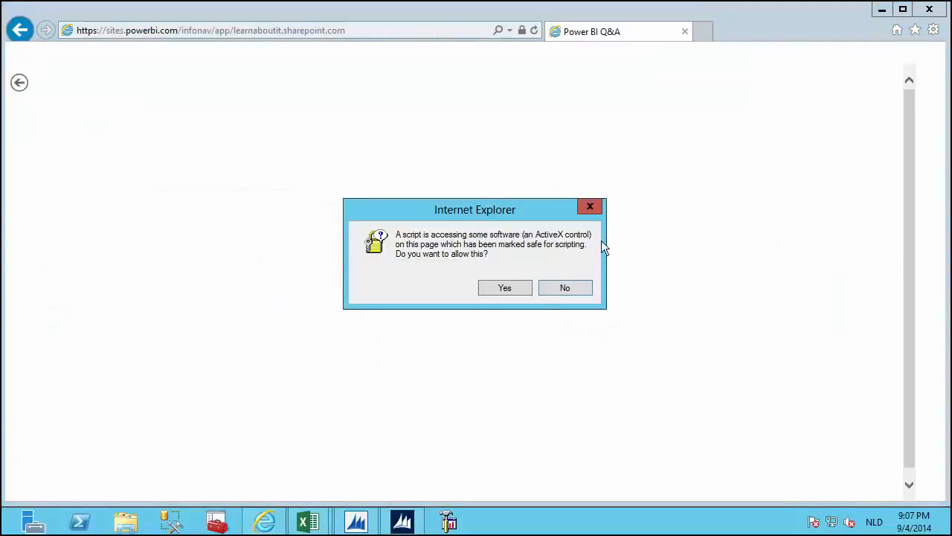
left_click(525, 287)
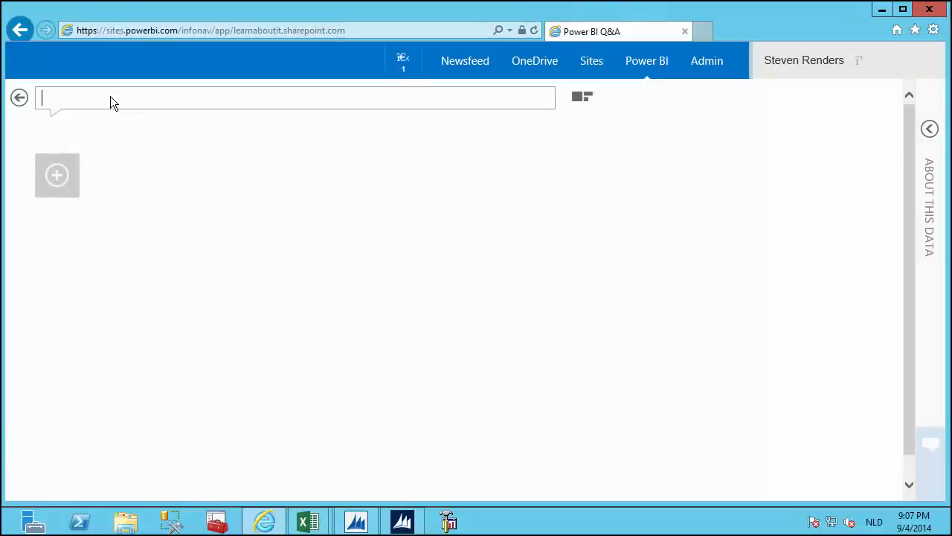
type("show")
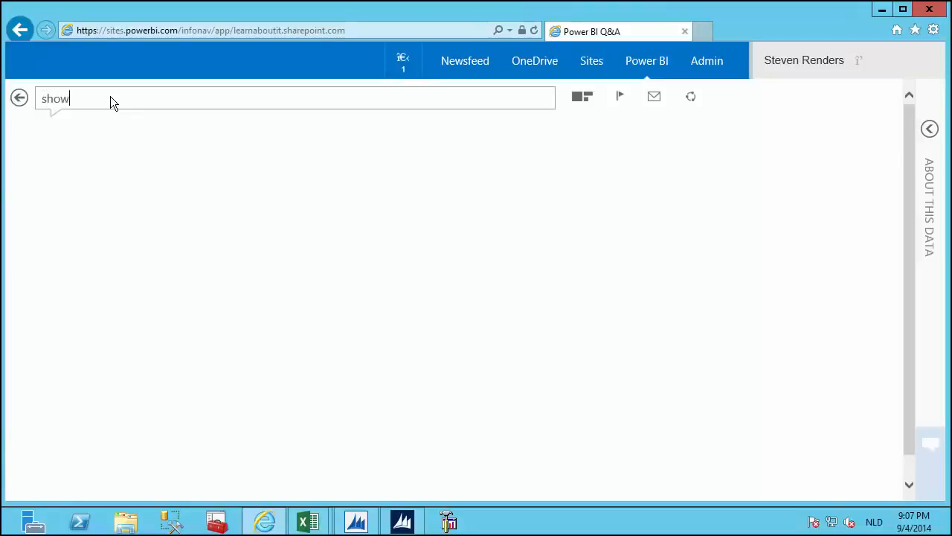
type(" cus")
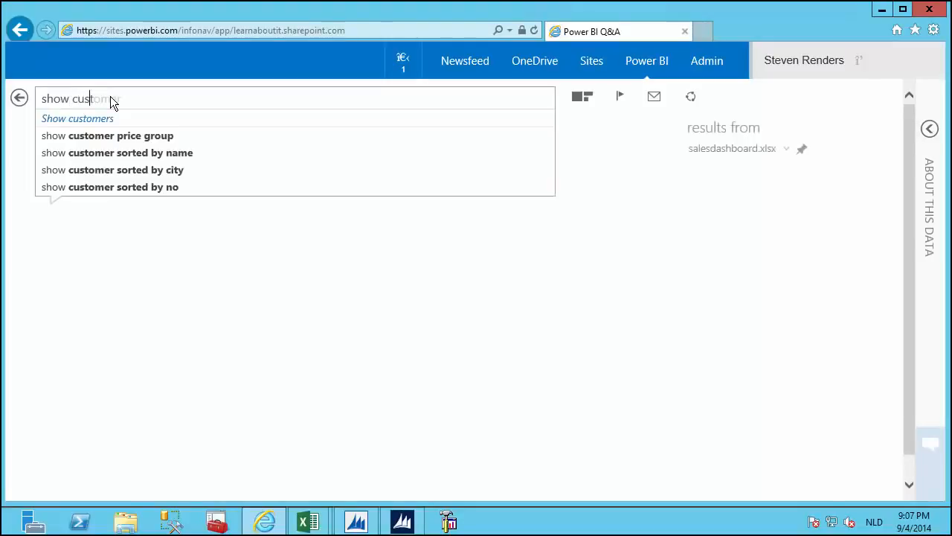
type("tomers ")
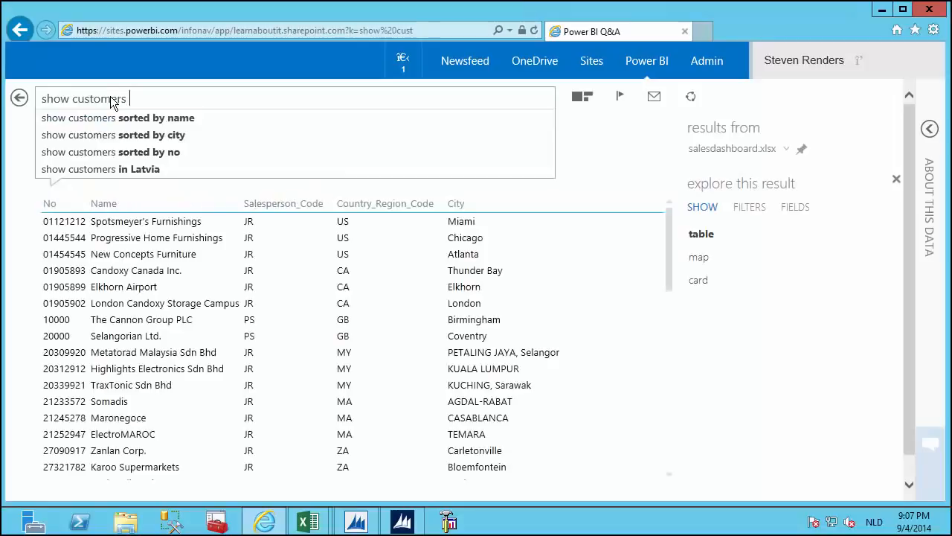
type("by ")
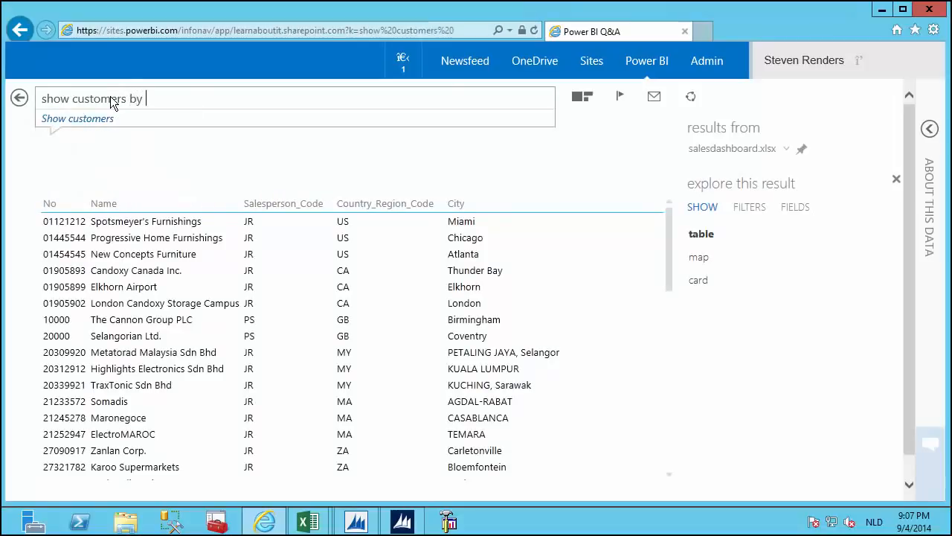
type("city")
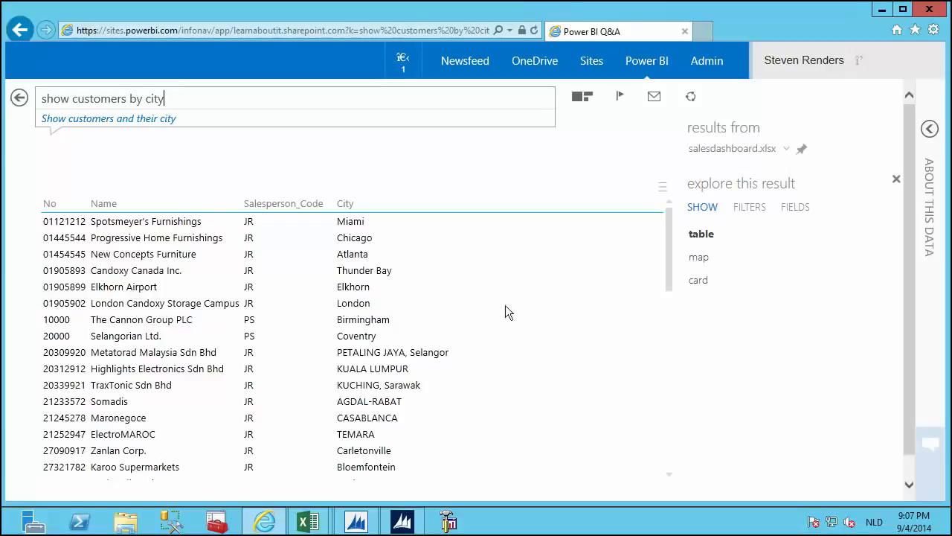
Step: Display the customers-by-city result as cards and as a map
left_click(703, 280)
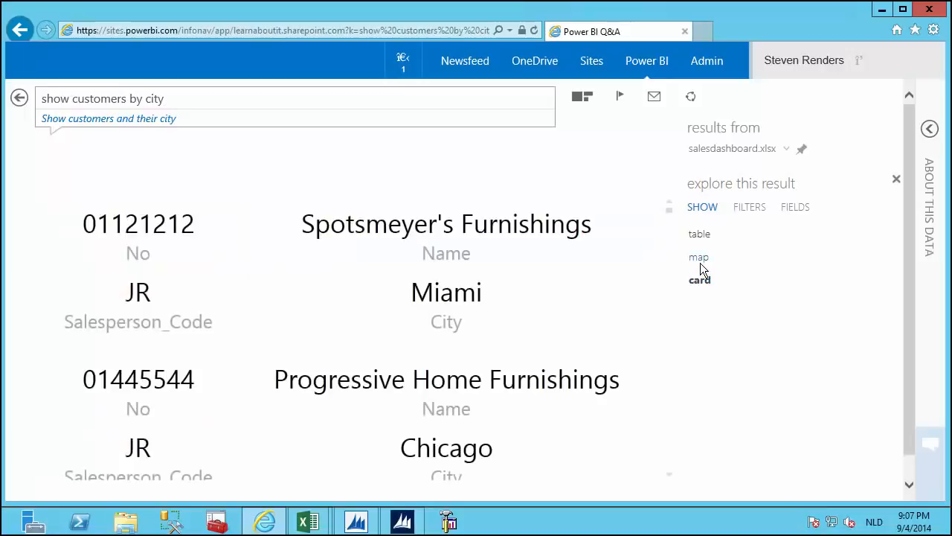
left_click(699, 262)
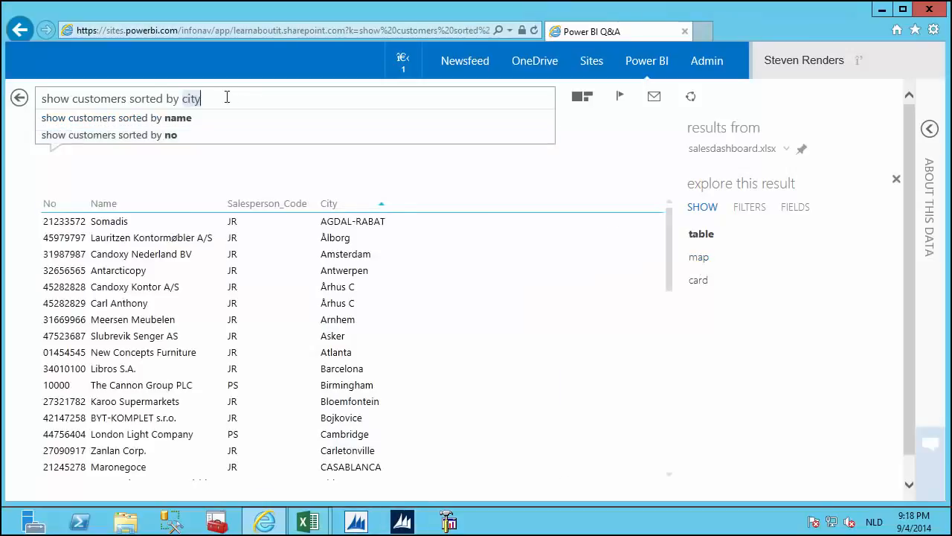
Step: Replace the Q&A question with "show salespeople sorted by commission percent" and examine the resulting chart
triple_click(132, 98)
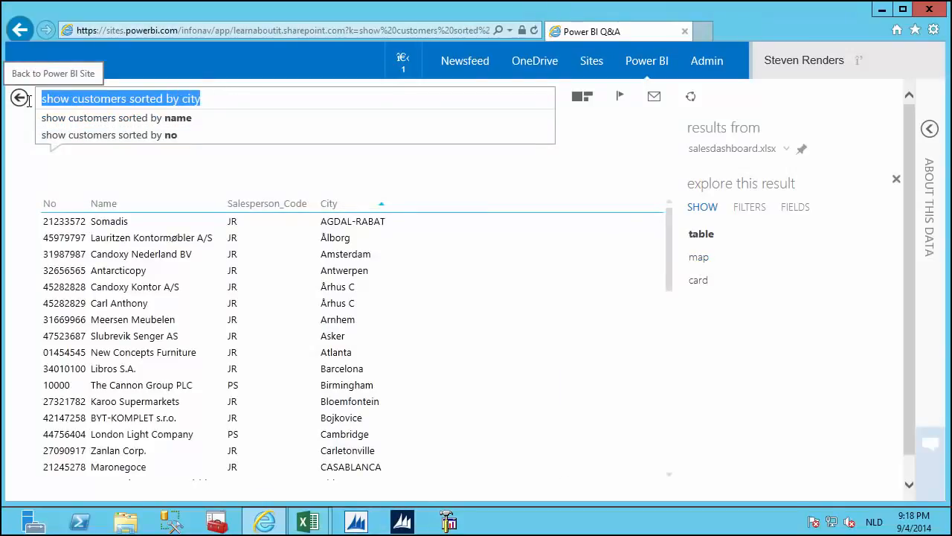
type("sho")
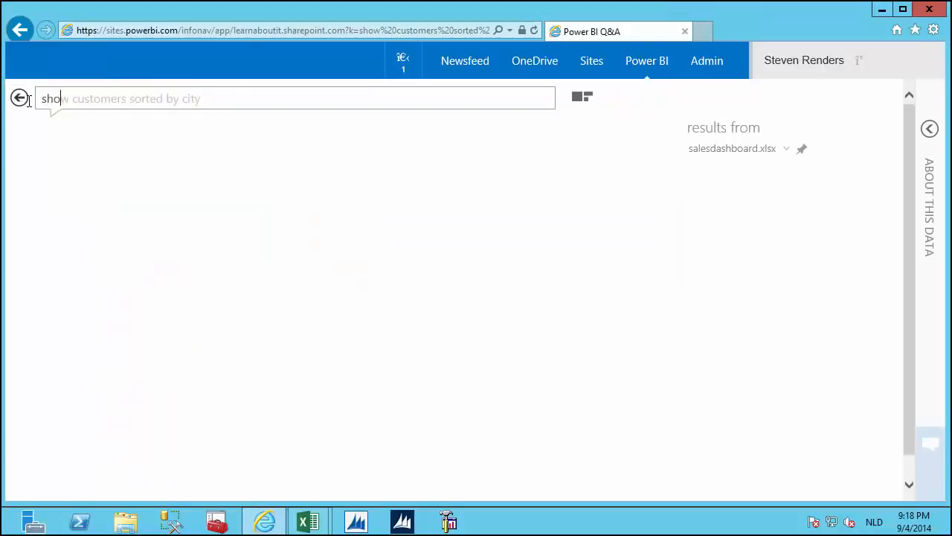
type("w sale")
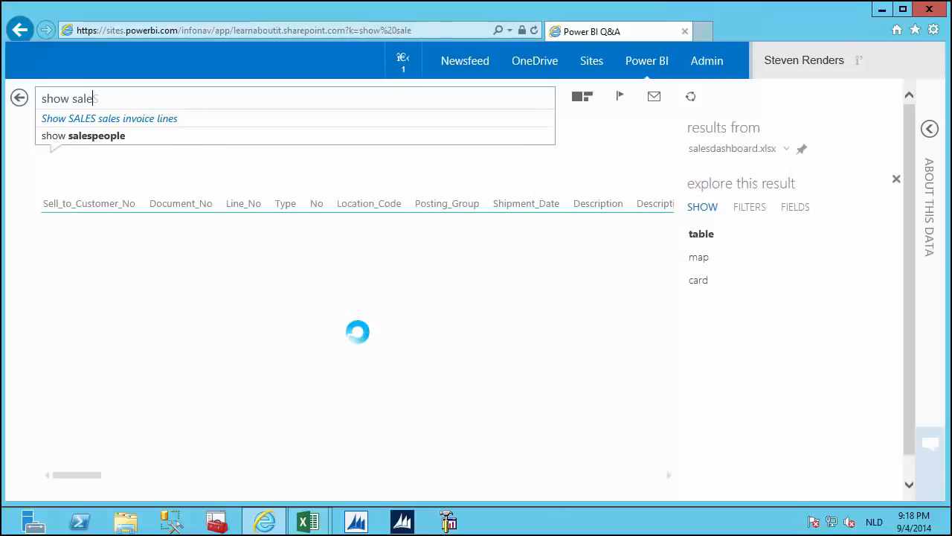
type("speople")
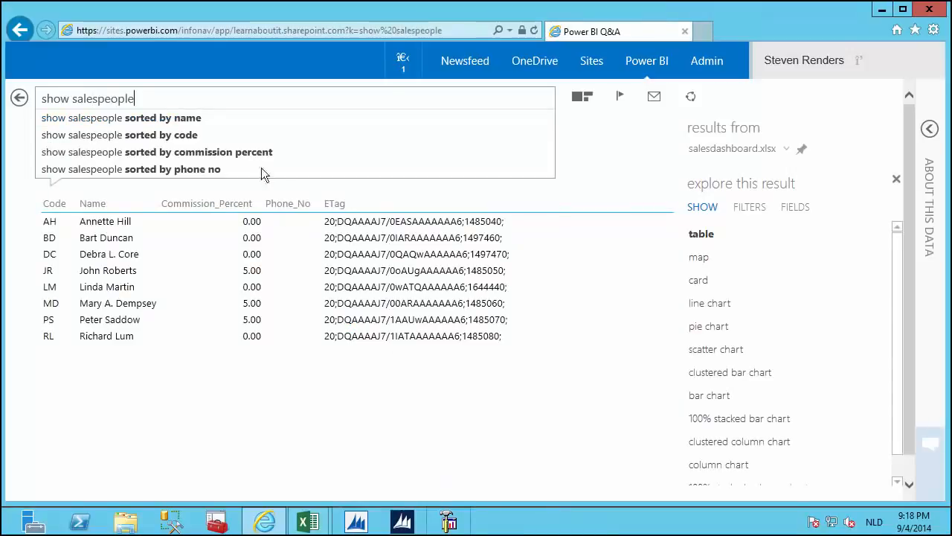
left_click(238, 152)
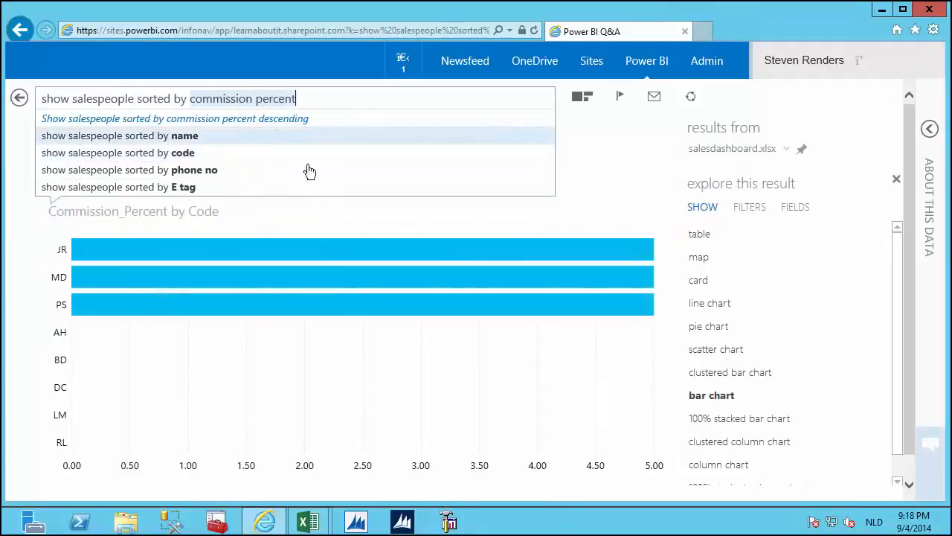
mouse_move(347, 316)
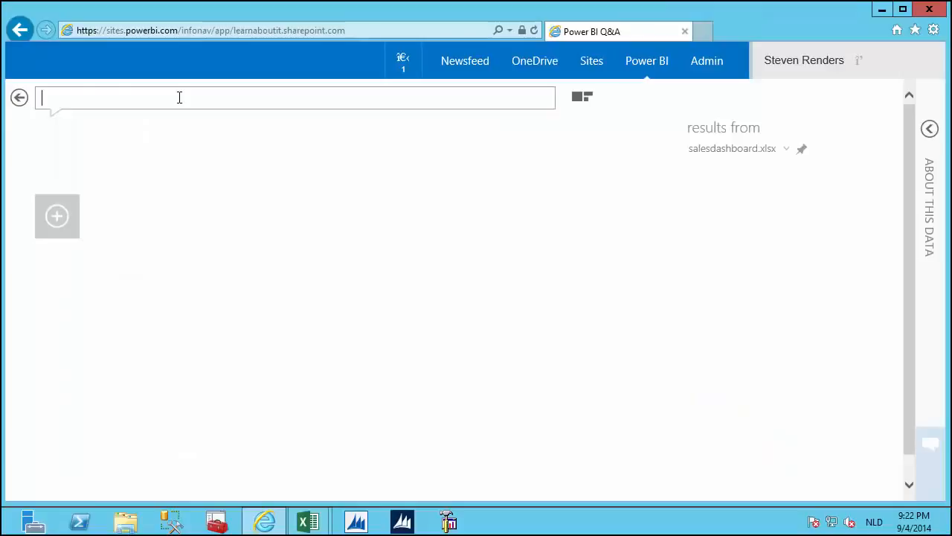
Step: Ask Q&A for "quantity" and inspect the value of the third customer's bar in the chart
type("quantity")
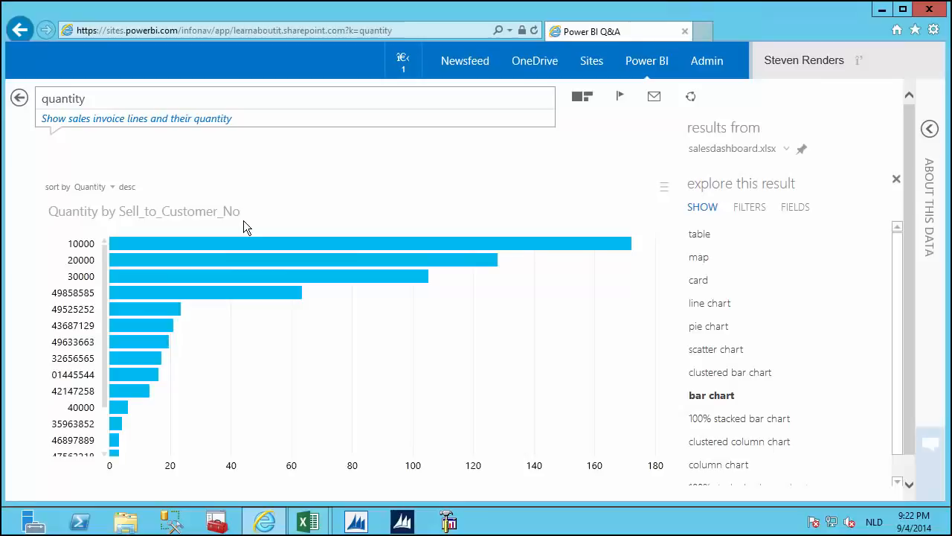
mouse_move(425, 277)
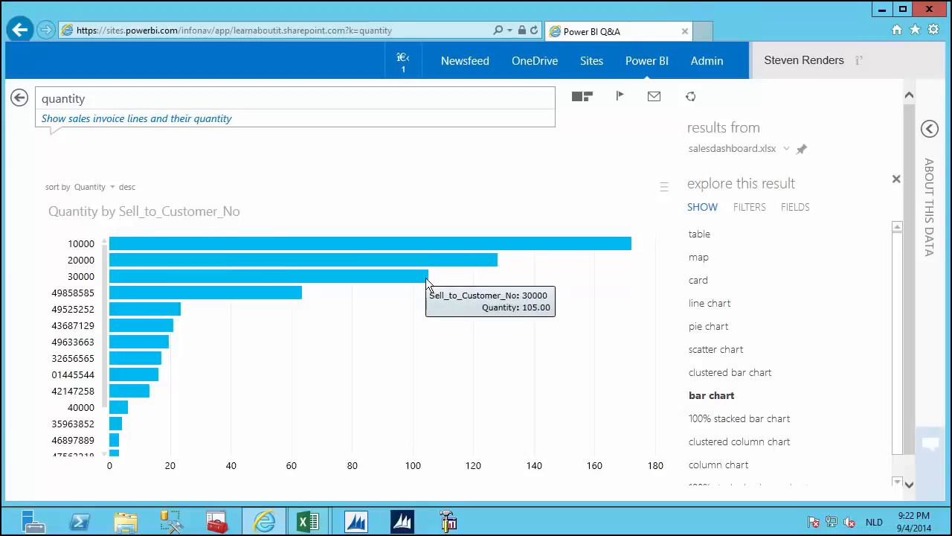